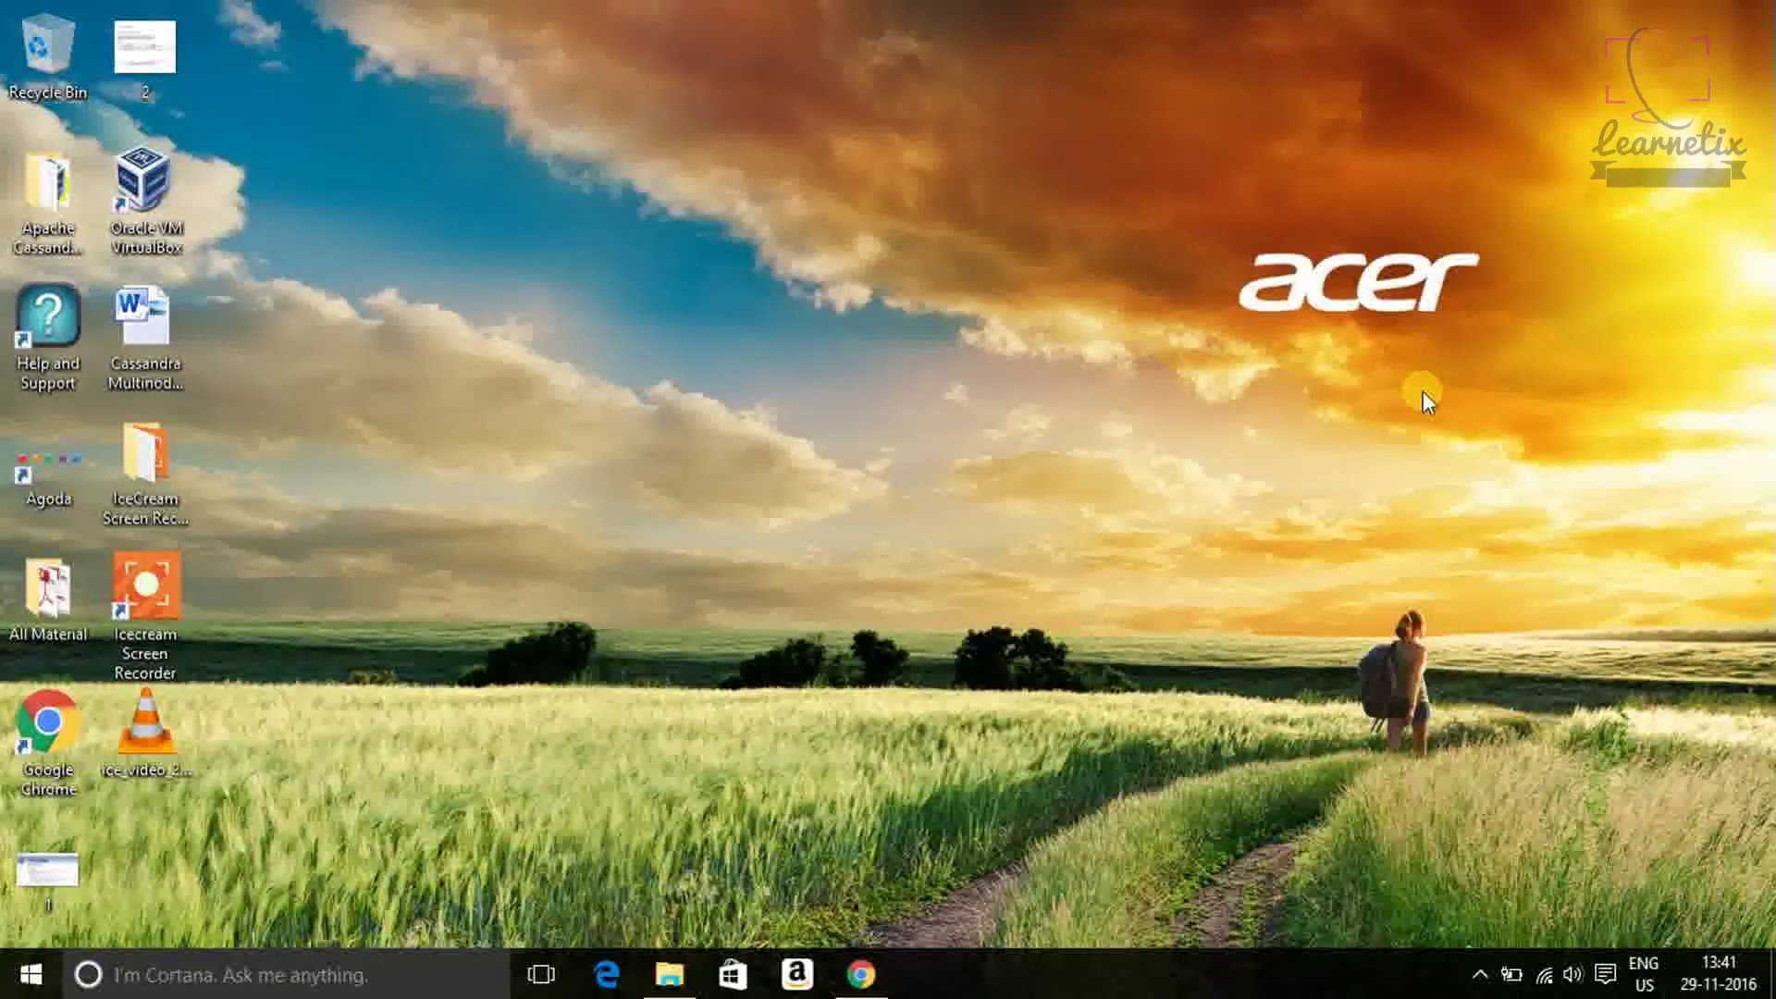
# - Open This PC in File Explorer and bring up the New Value (D:) drive's options
pyautogui.press('super+e')
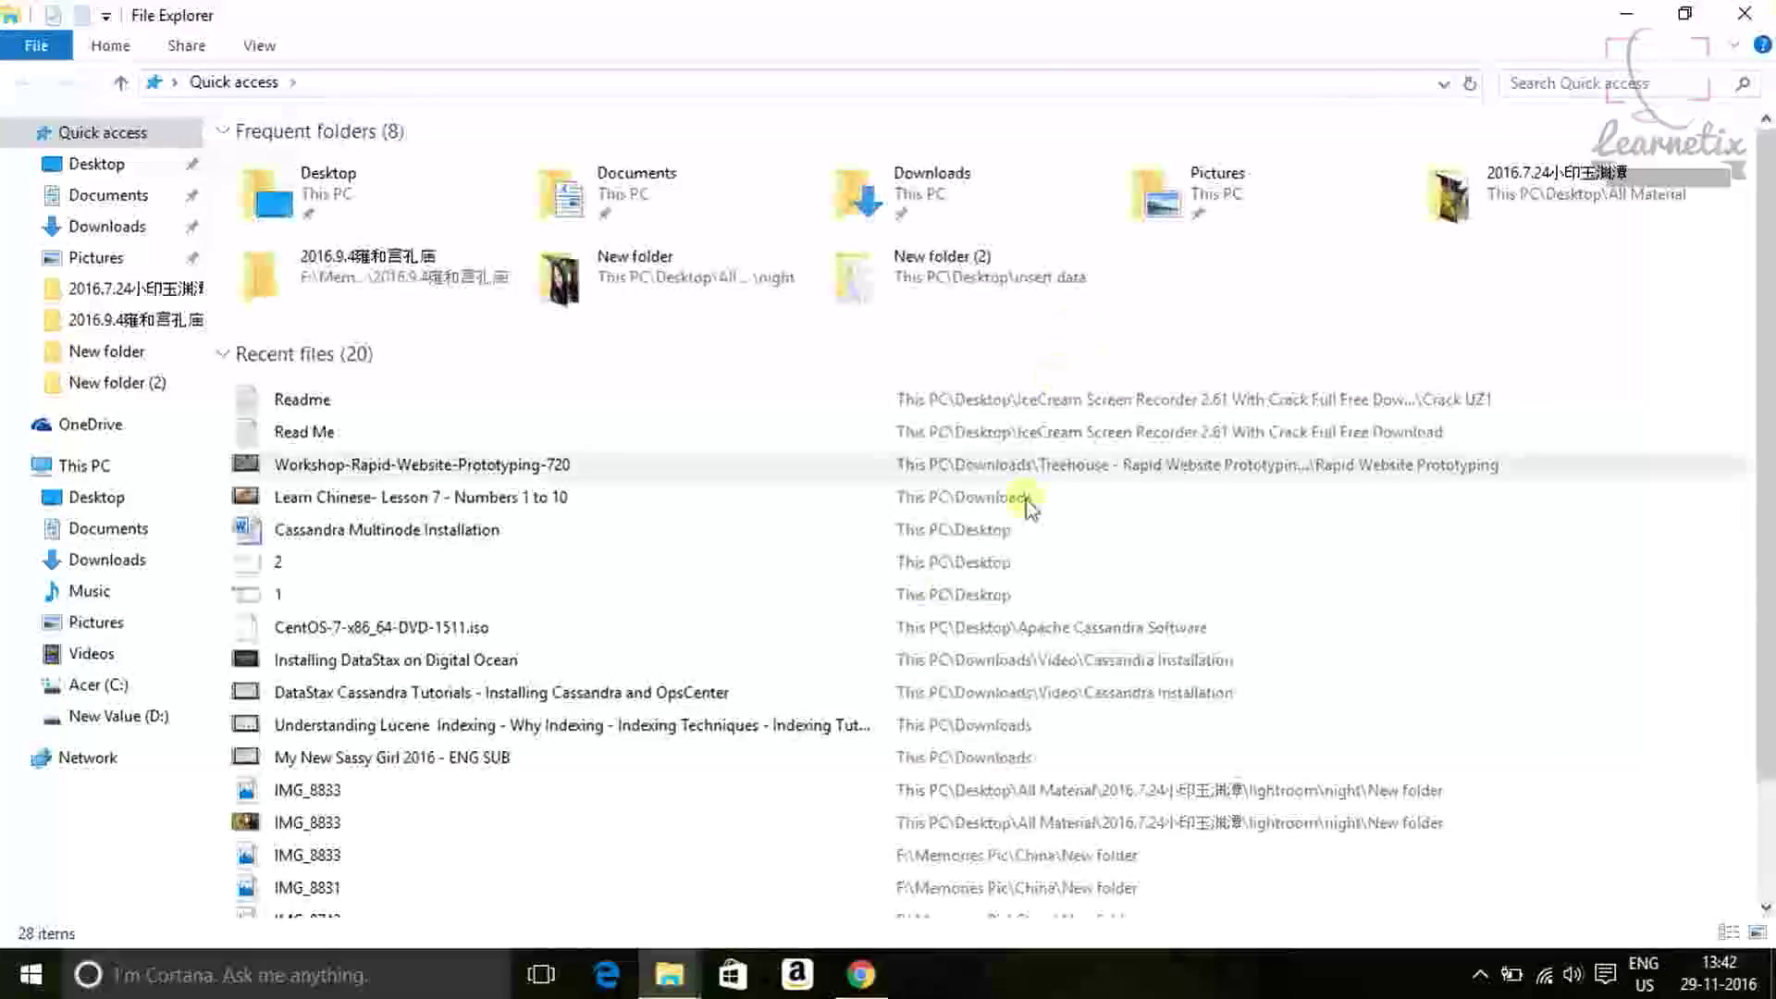
pyautogui.click(83, 466)
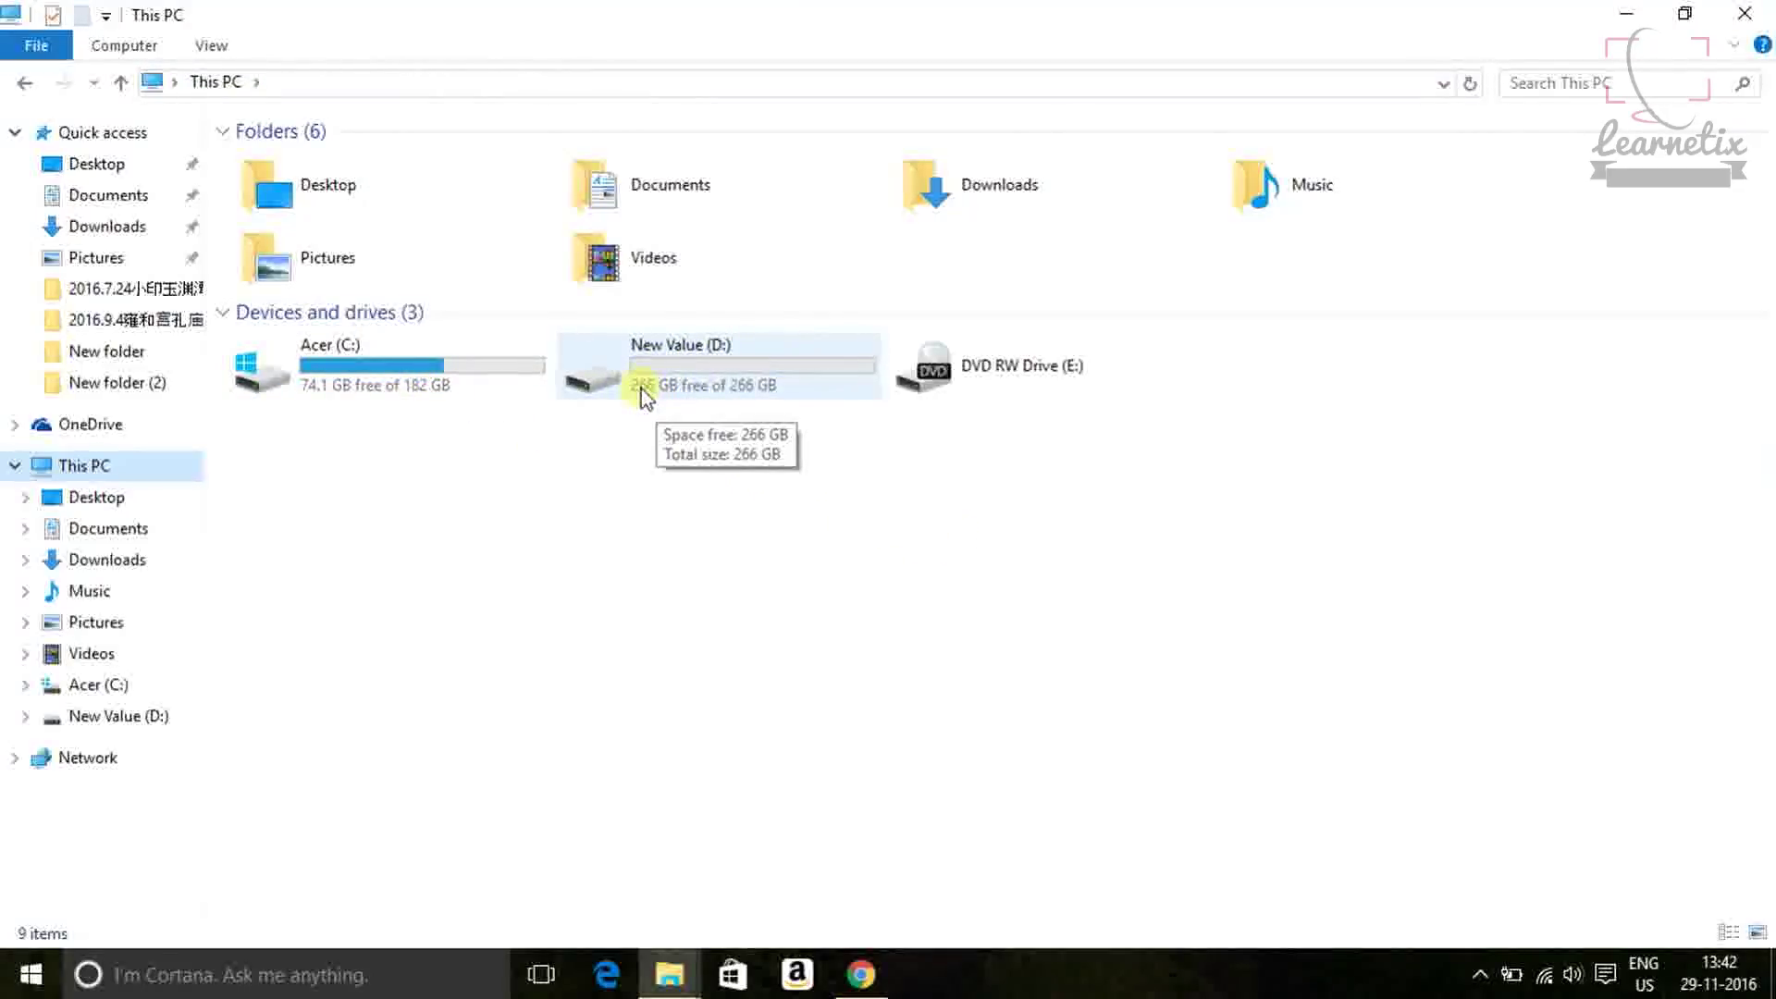
pyautogui.rightClick(739, 394)
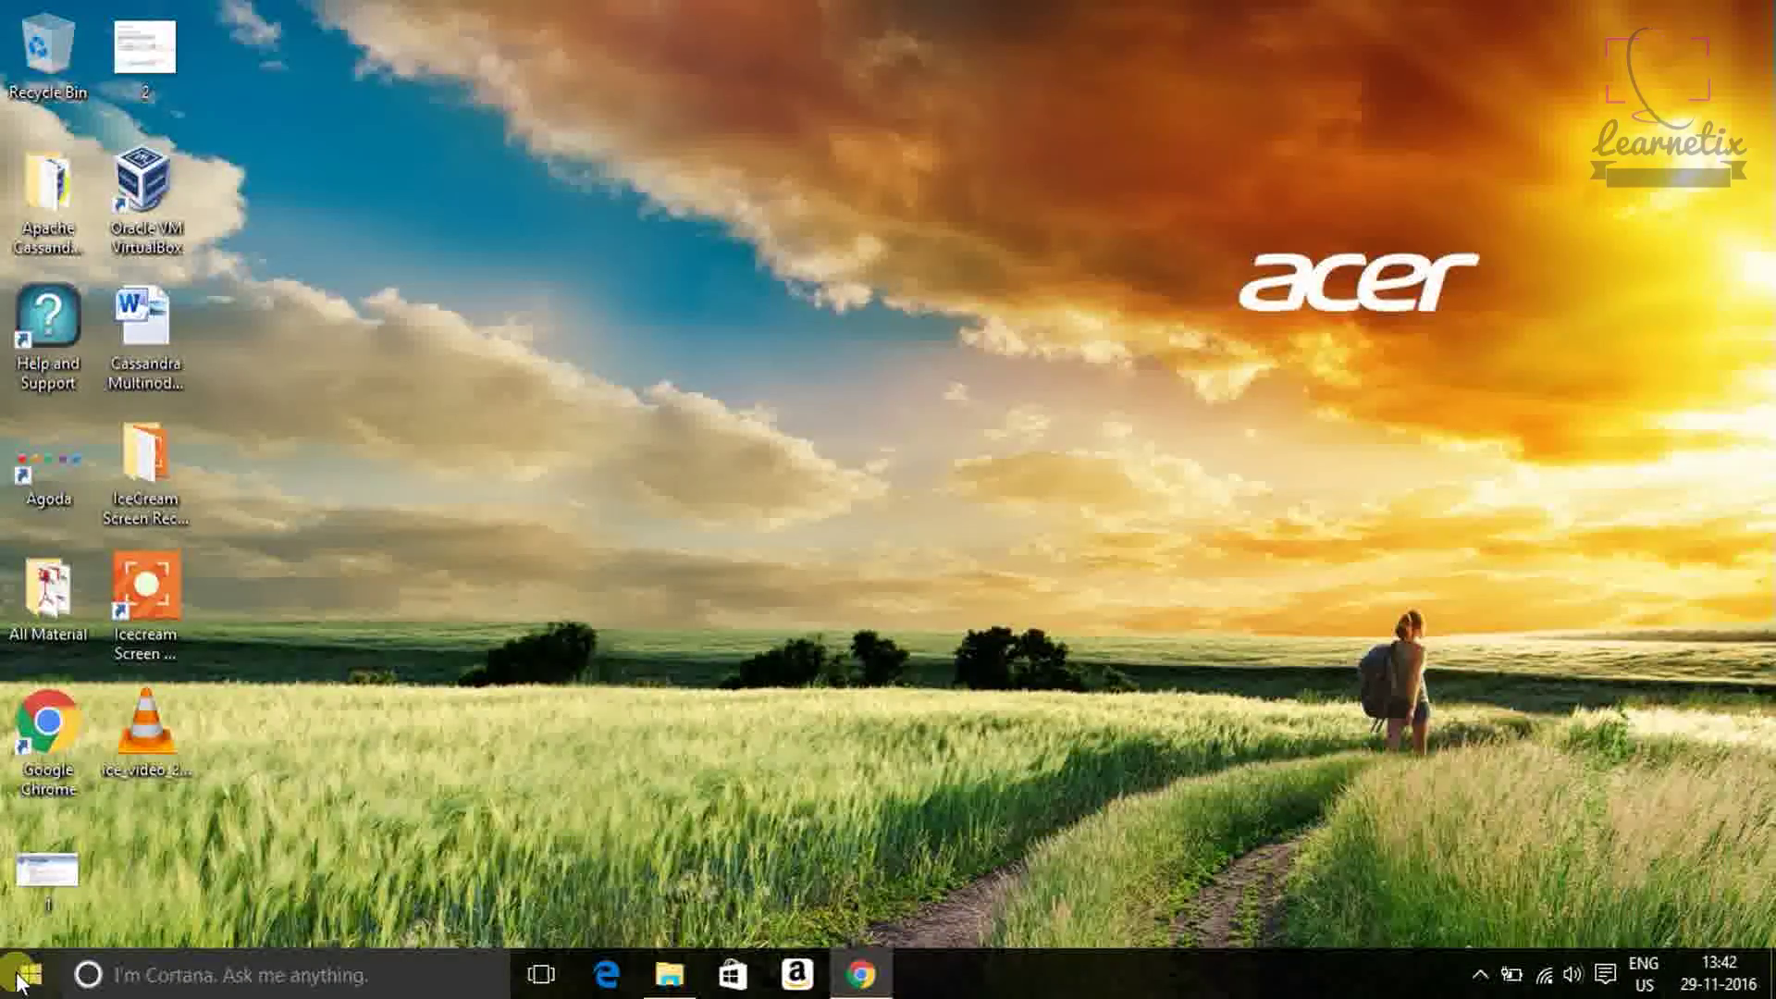
# - Launch Disk Management from the Start menu and maximize its window
pyautogui.rightClick(20, 979)
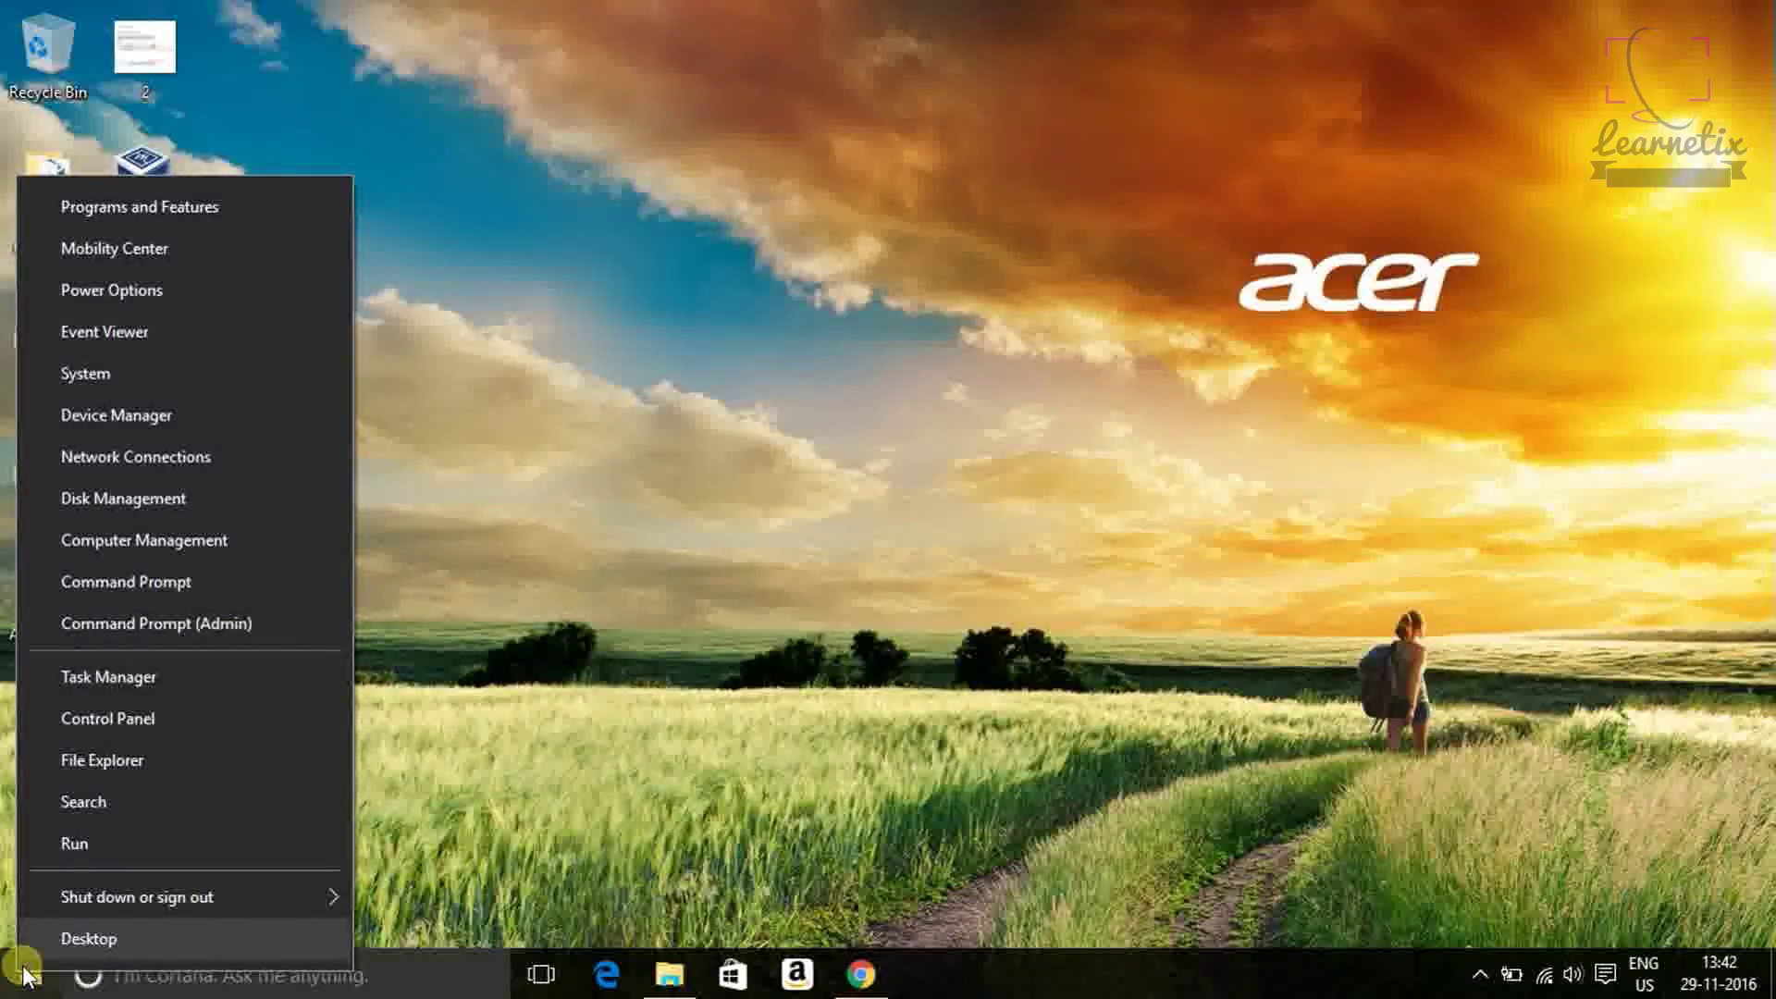
pyautogui.click(101, 502)
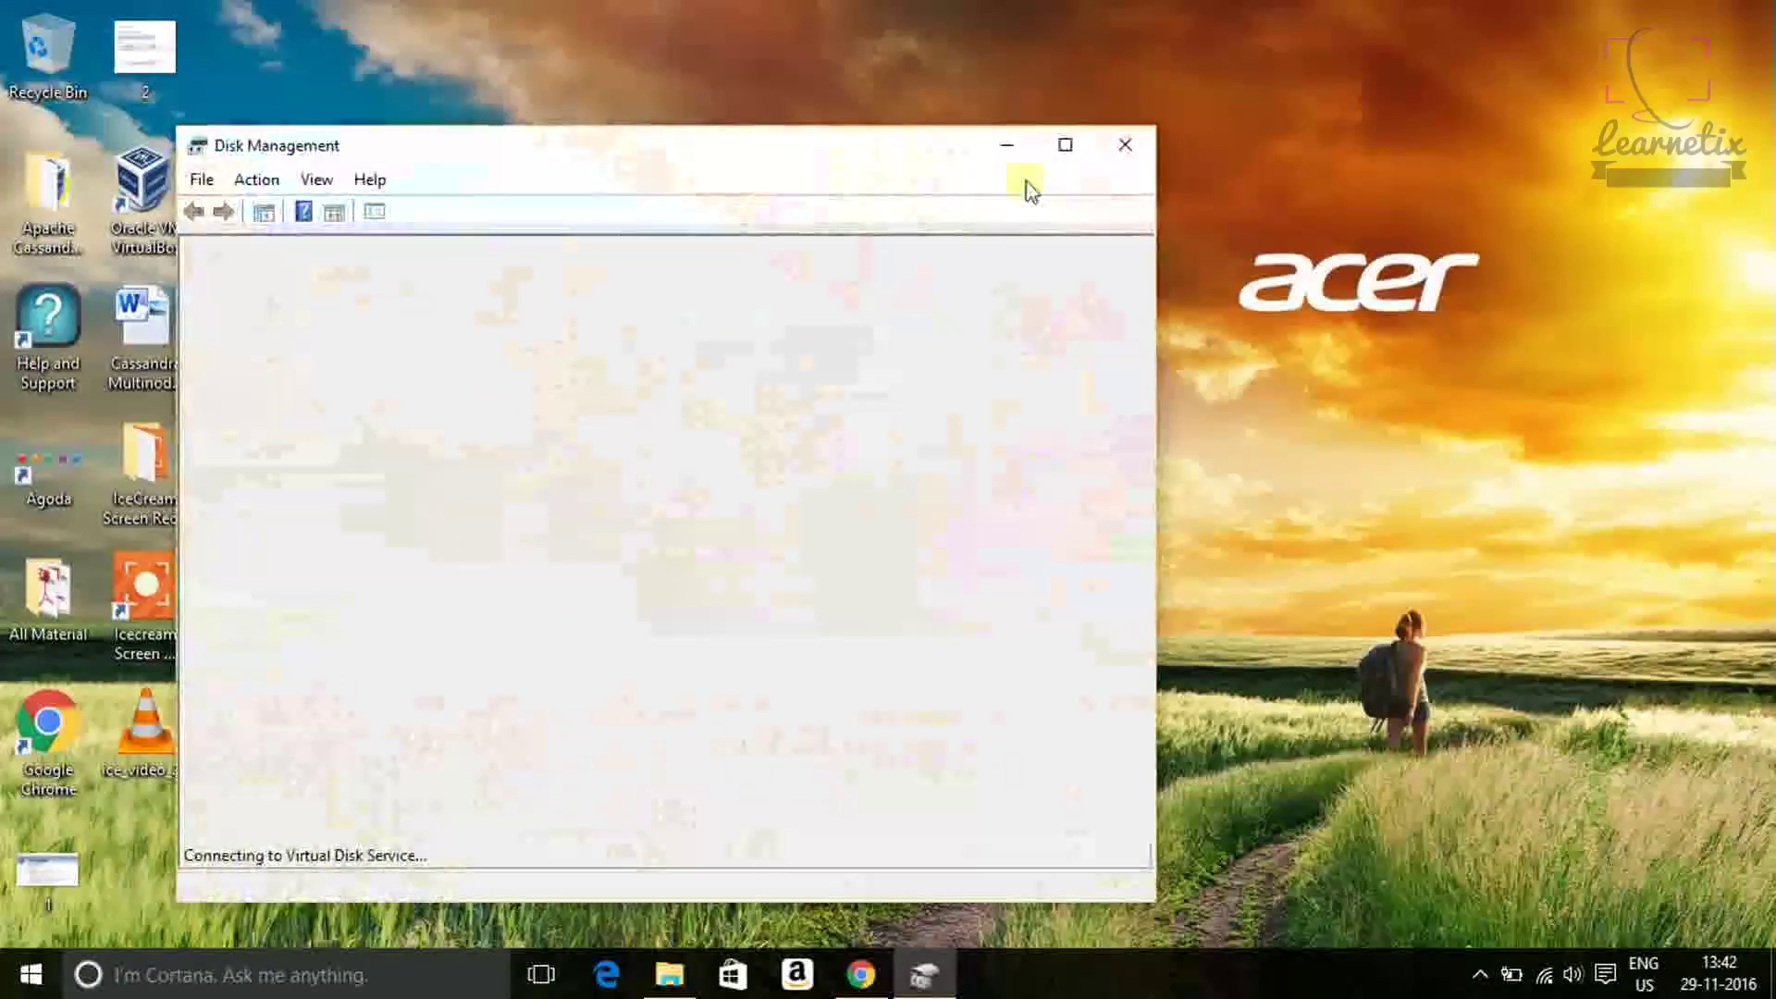
pyautogui.click(1063, 142)
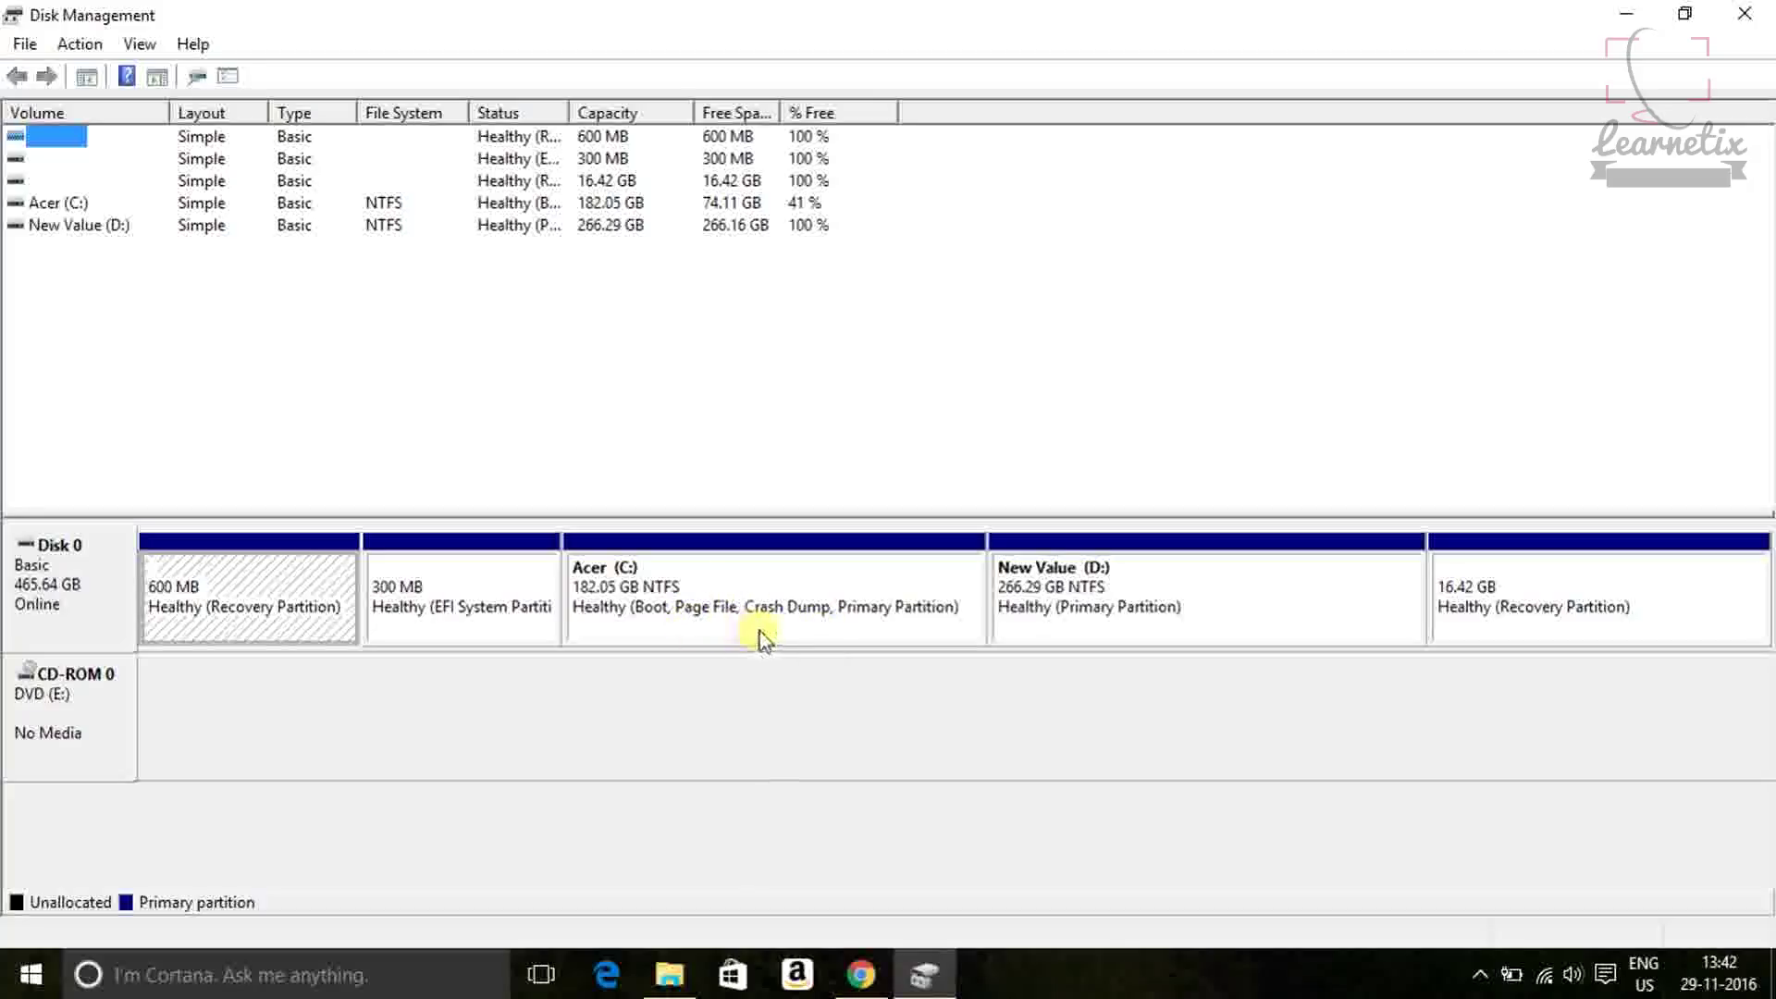
# - Delete the New Value (D:) volume, leaving 266.29 GB unallocated on Disk 0
pyautogui.click(654, 607)
pyautogui.click(1059, 611)
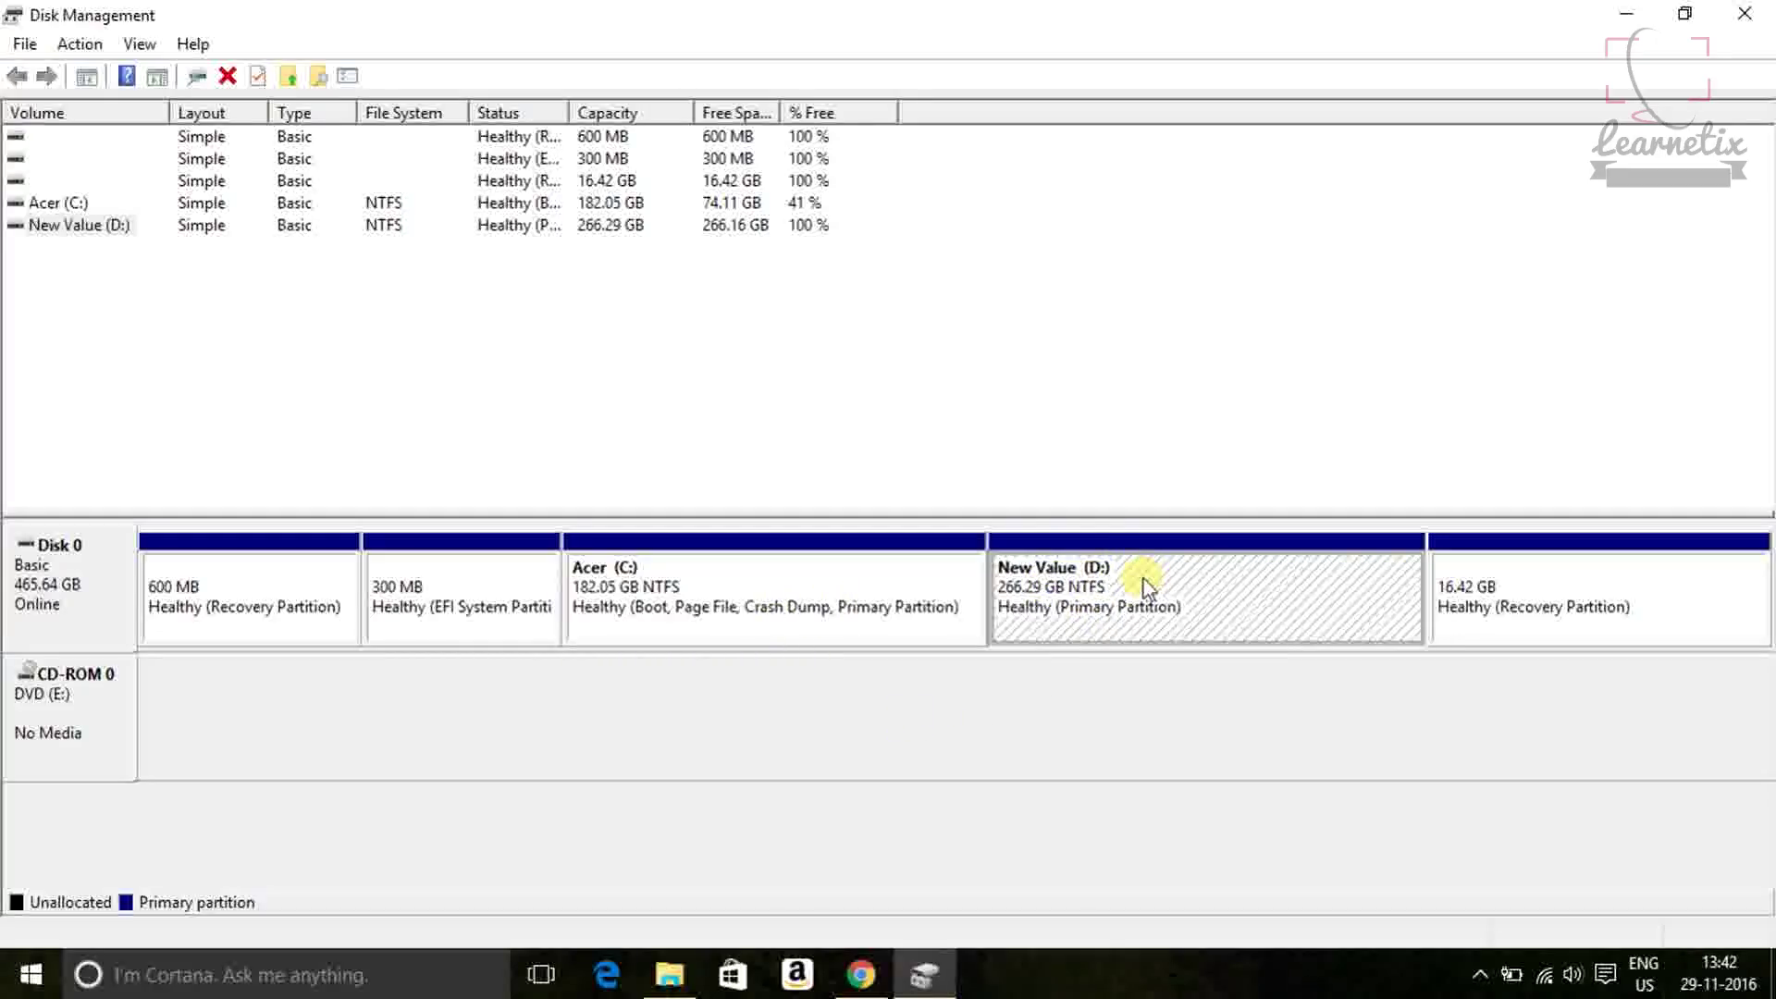
pyautogui.rightClick(1143, 578)
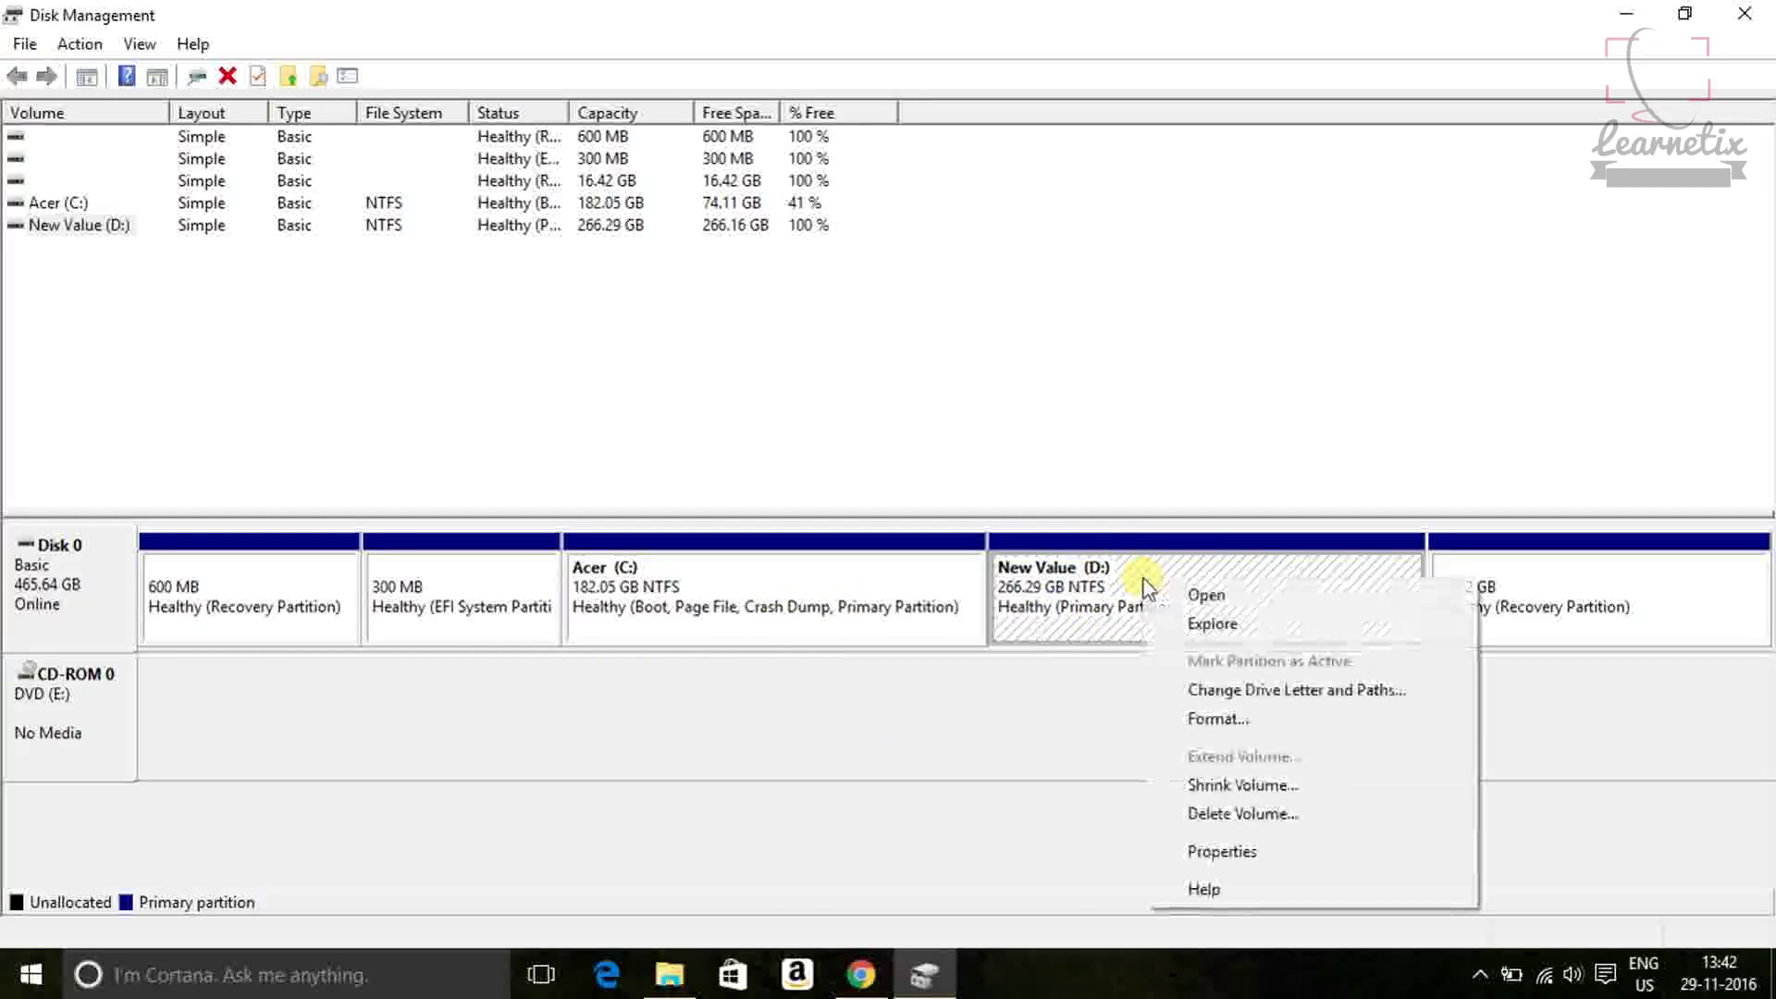
pyautogui.click(1247, 814)
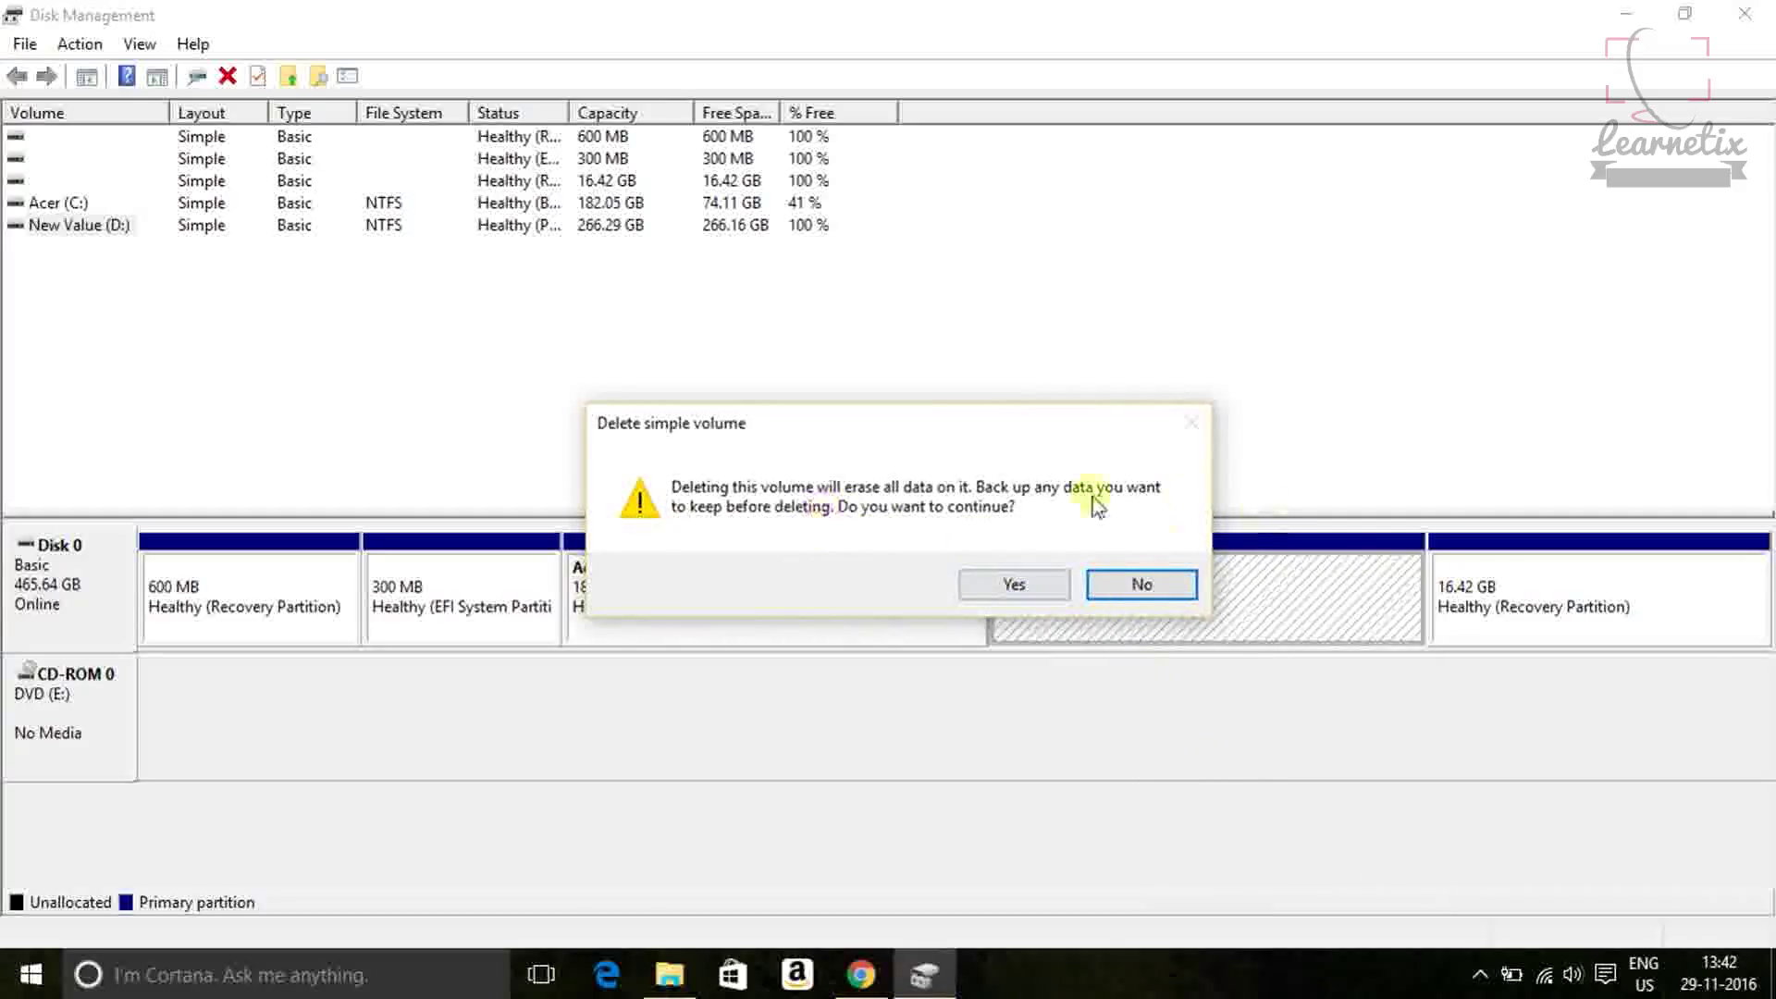
pyautogui.click(1047, 600)
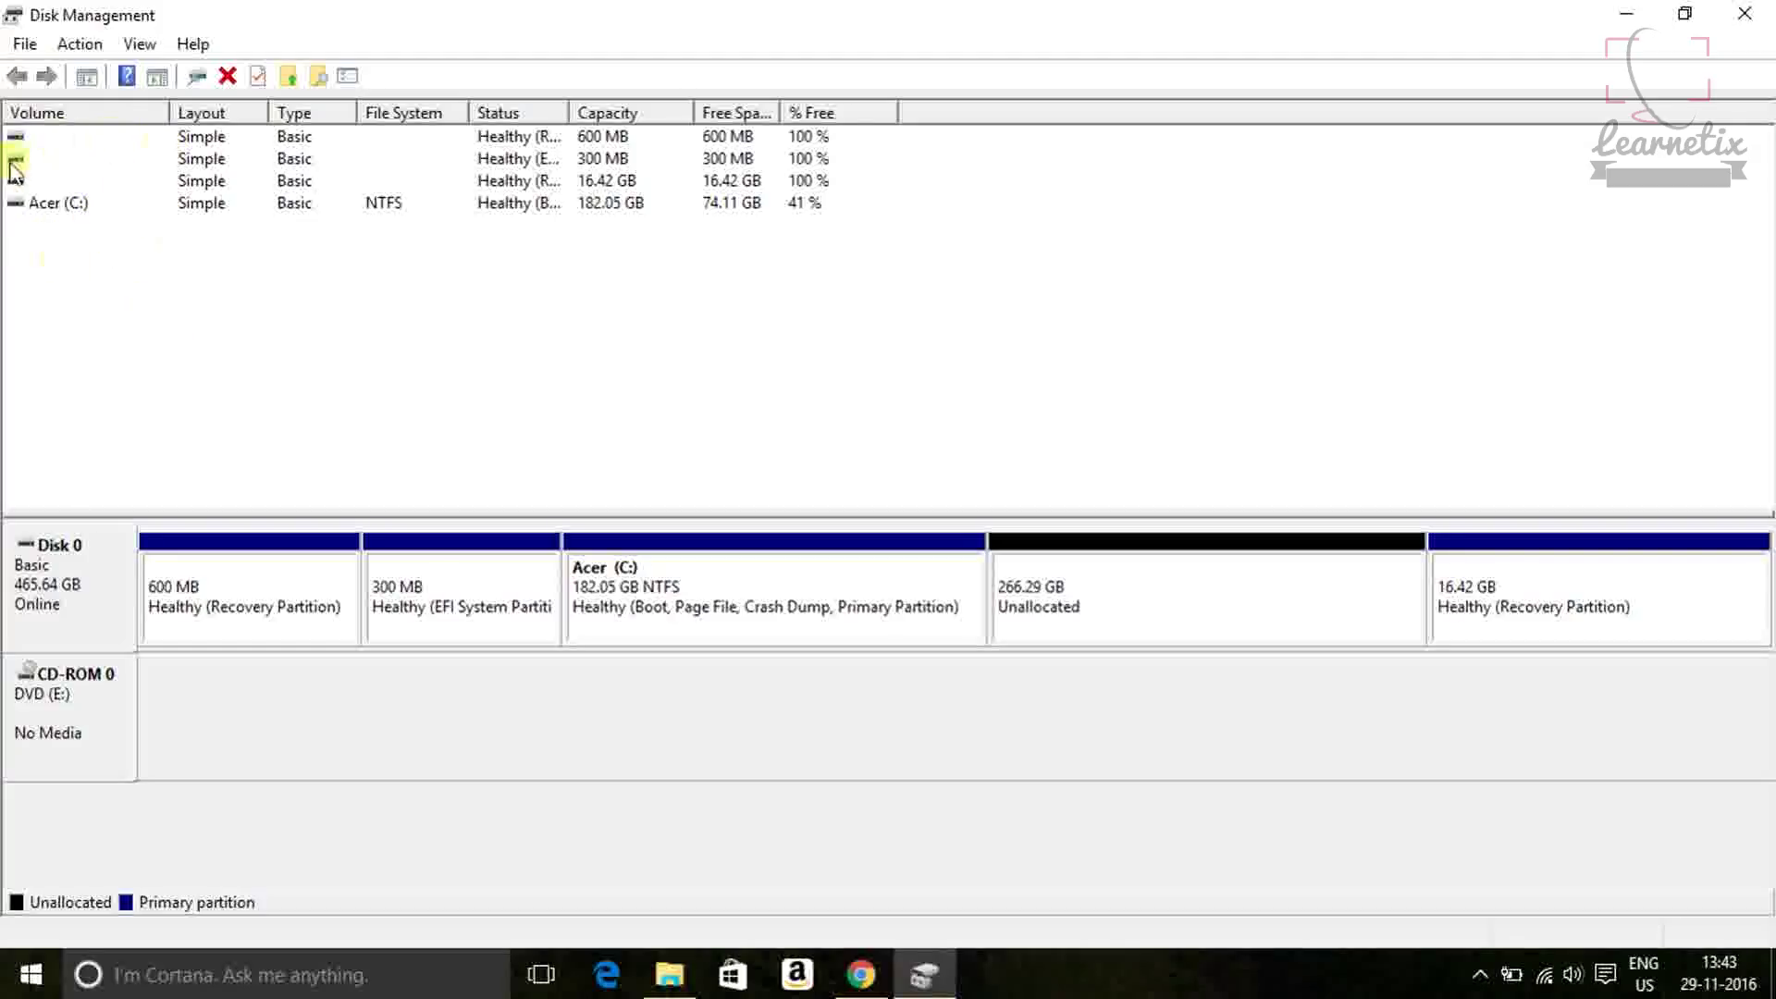
# - Bring up the actions menu for the Acer (C:) partition to extend it
pyautogui.click(19, 241)
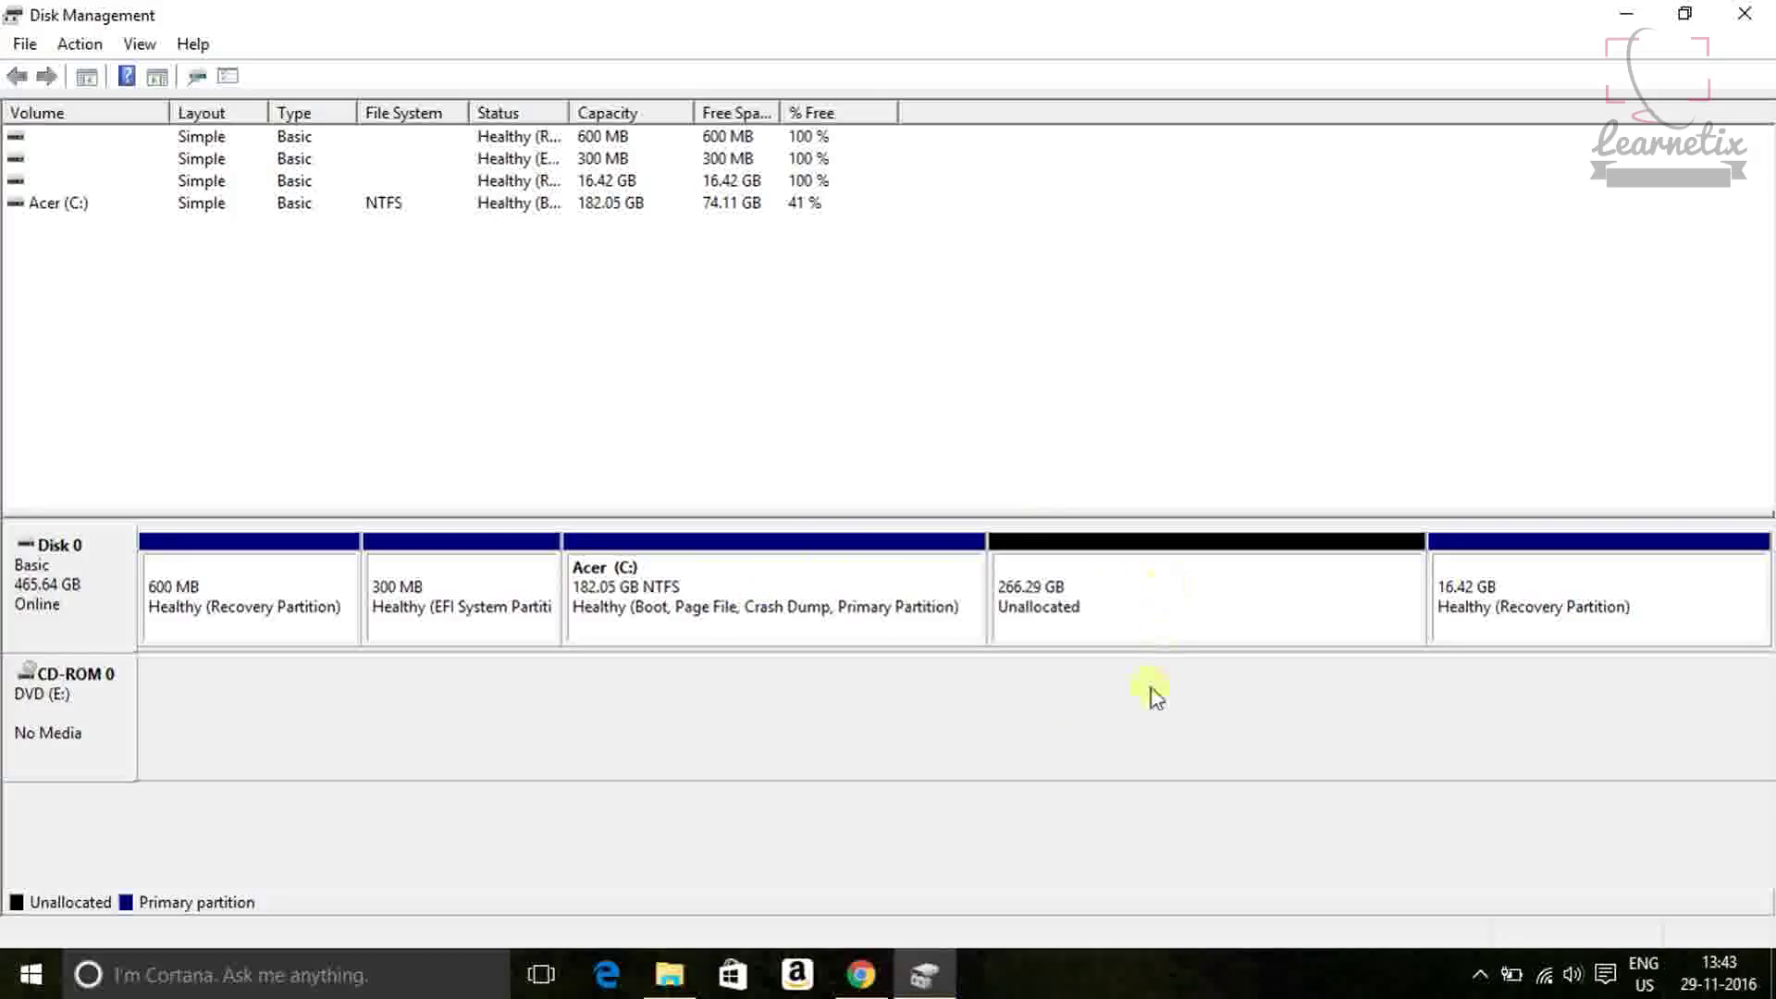
pyautogui.rightClick(760, 584)
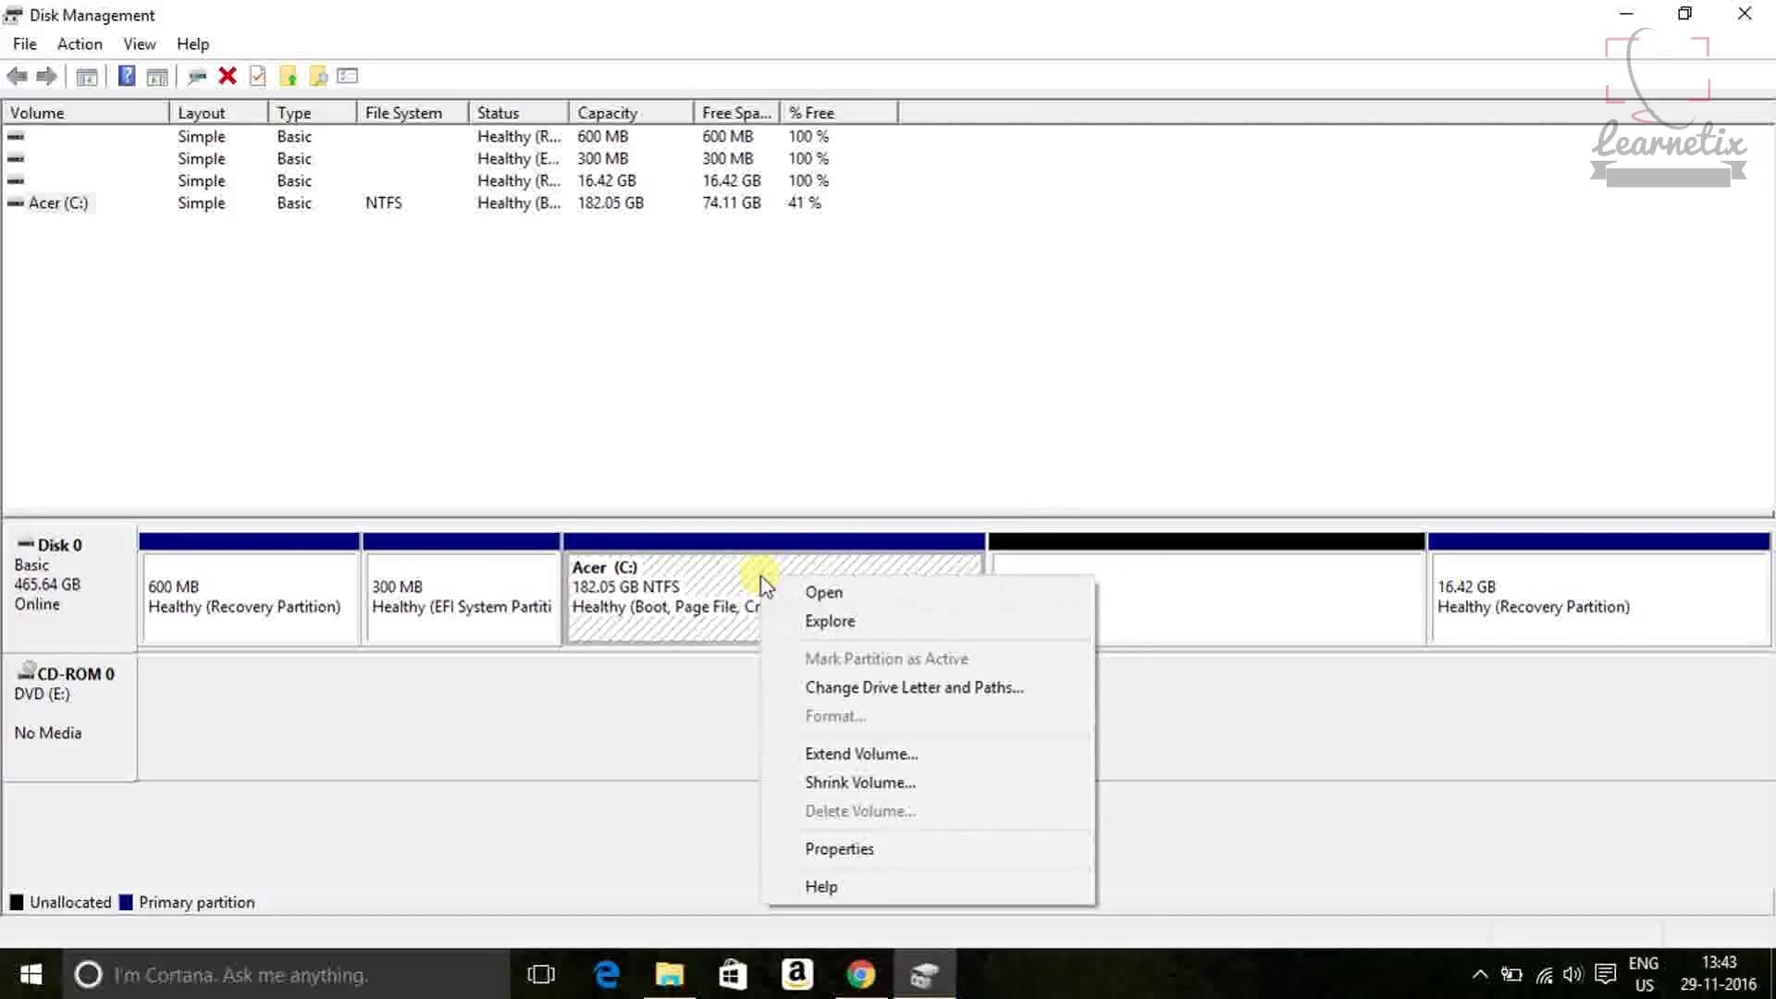
# - Extend Acer (C:) with all 272685 MB of free space, reaching 448.34 GB
pyautogui.click(814, 757)
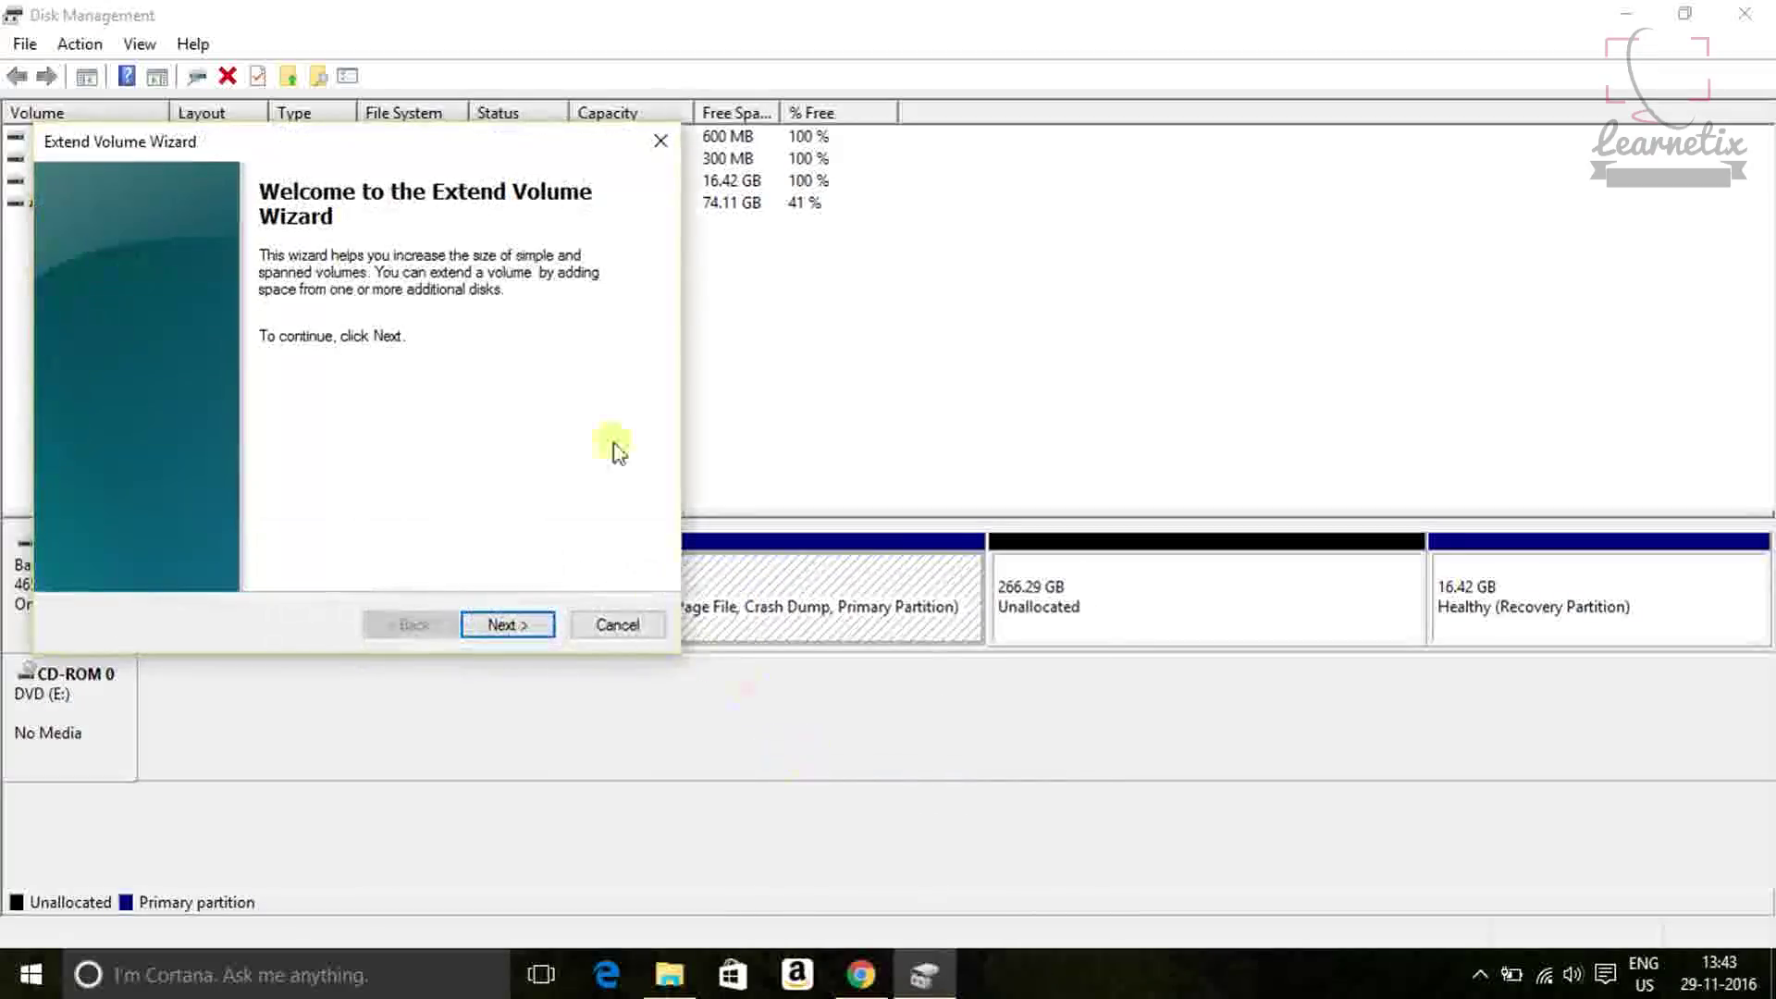
pyautogui.click(538, 643)
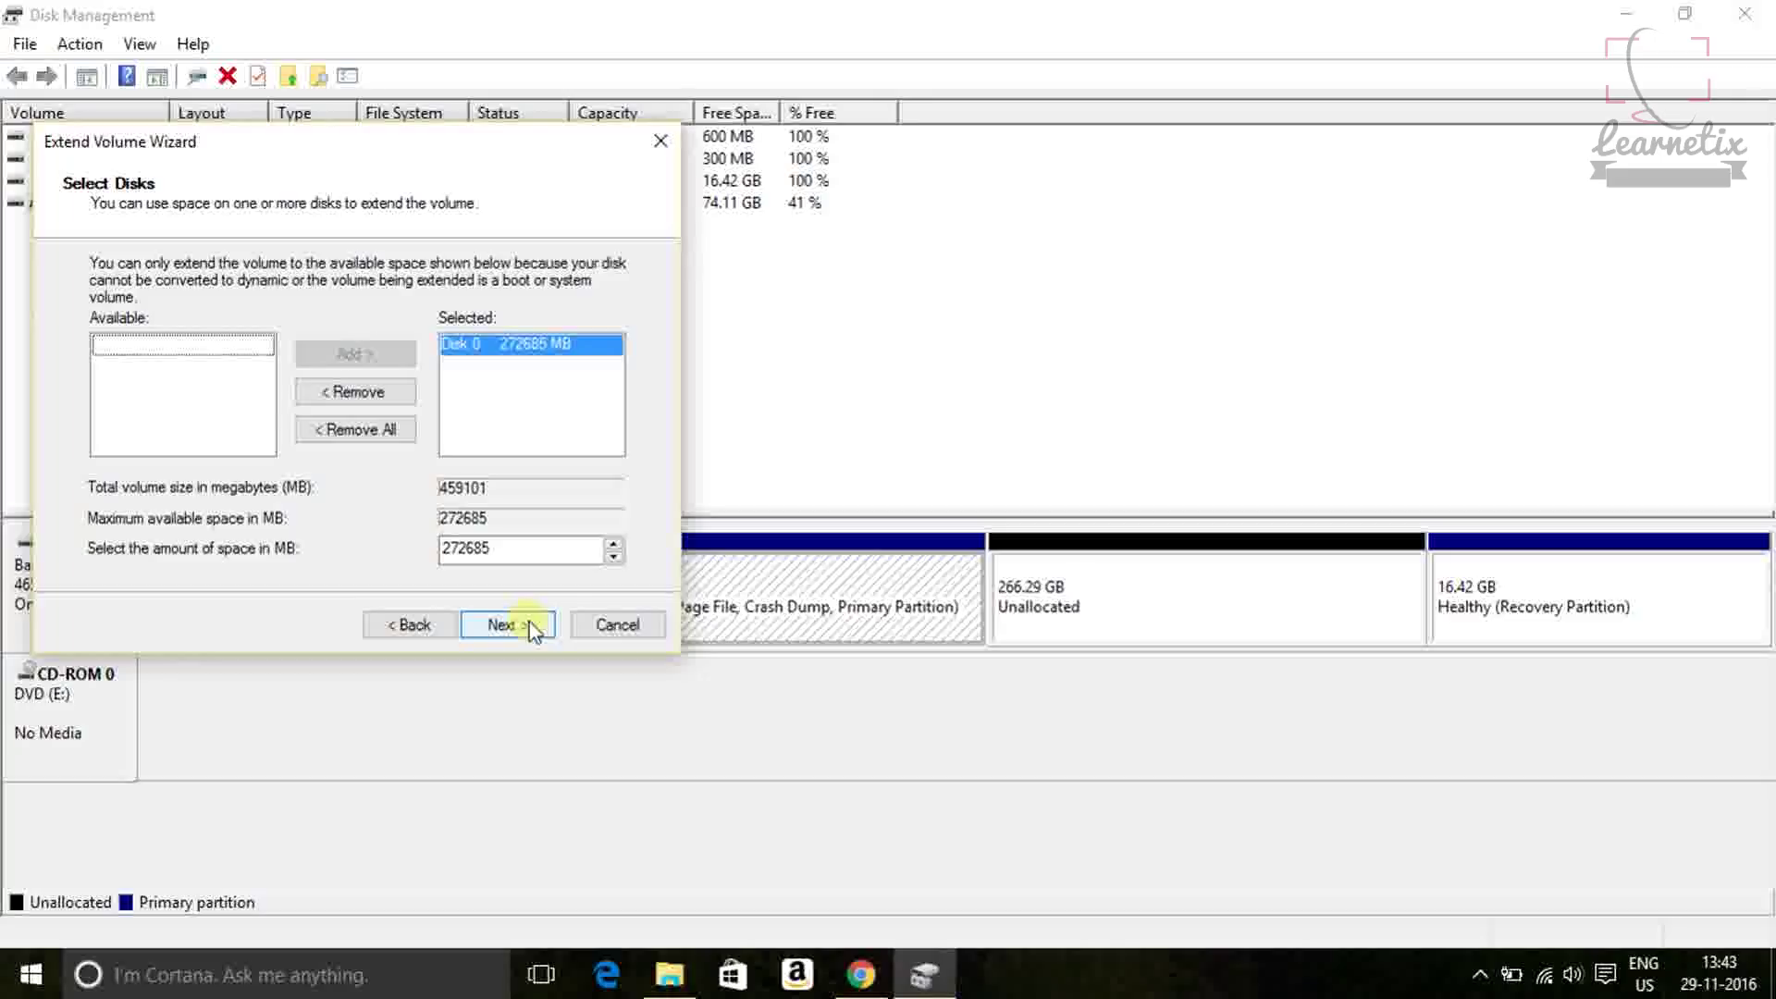
pyautogui.click(530, 621)
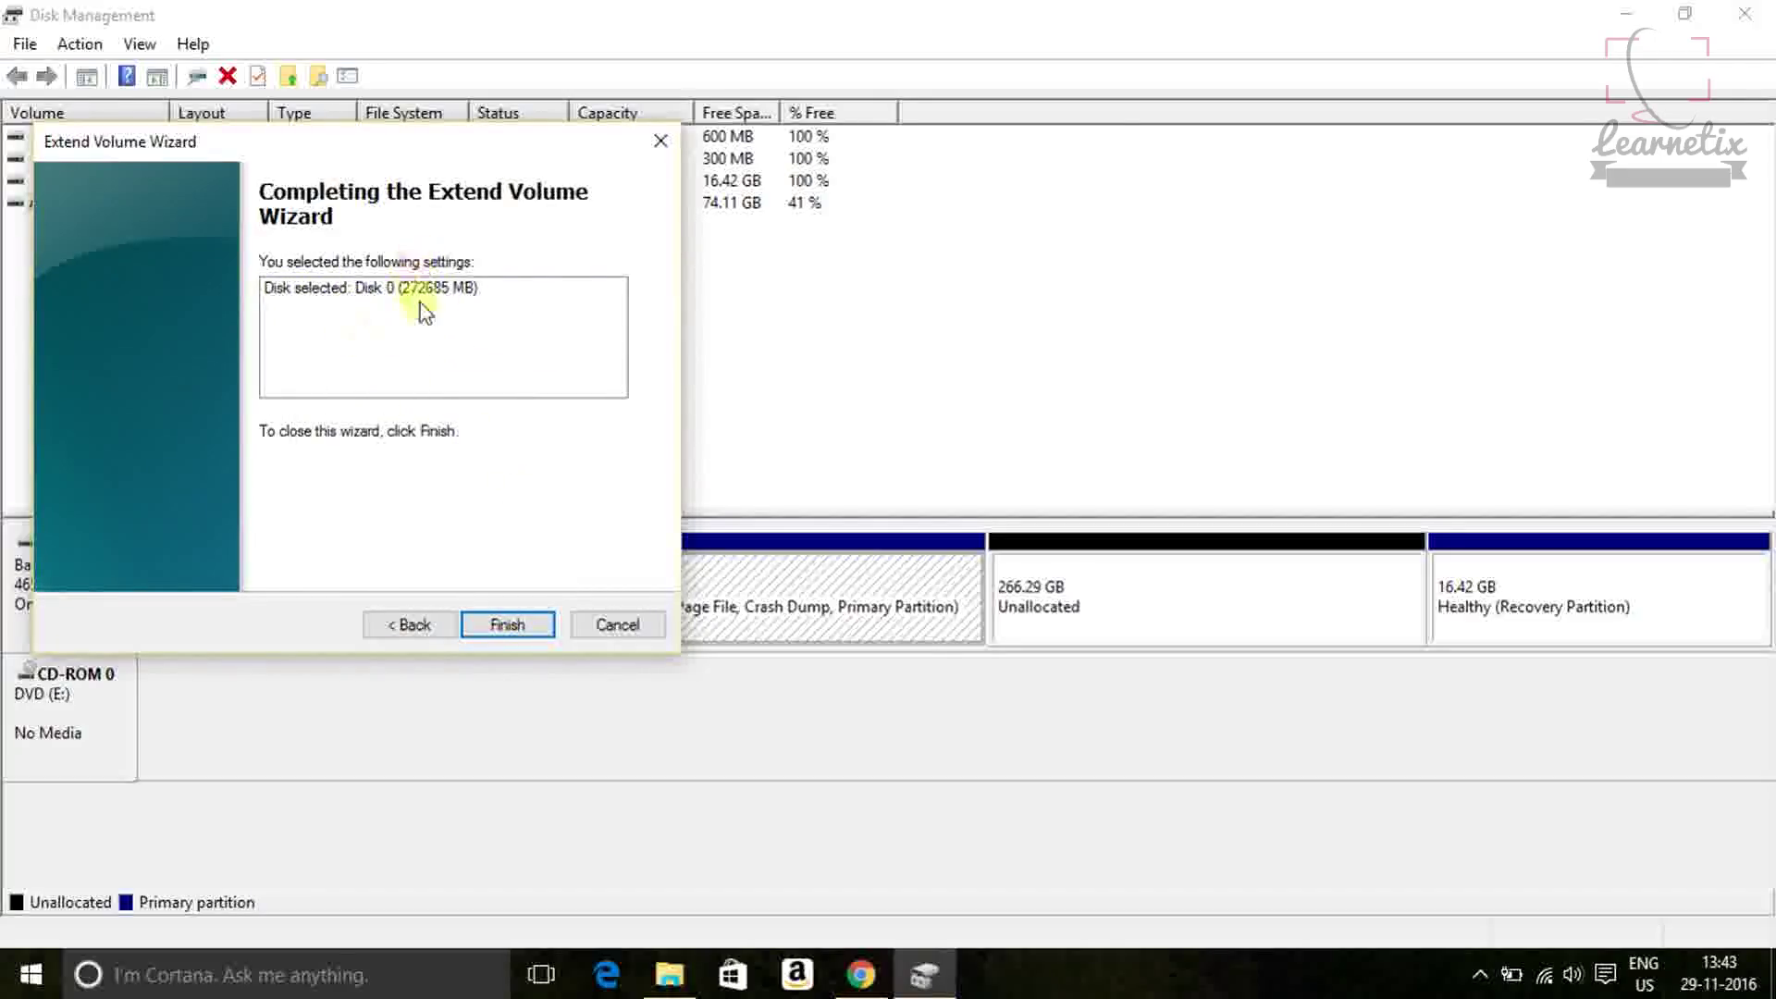
pyautogui.click(507, 624)
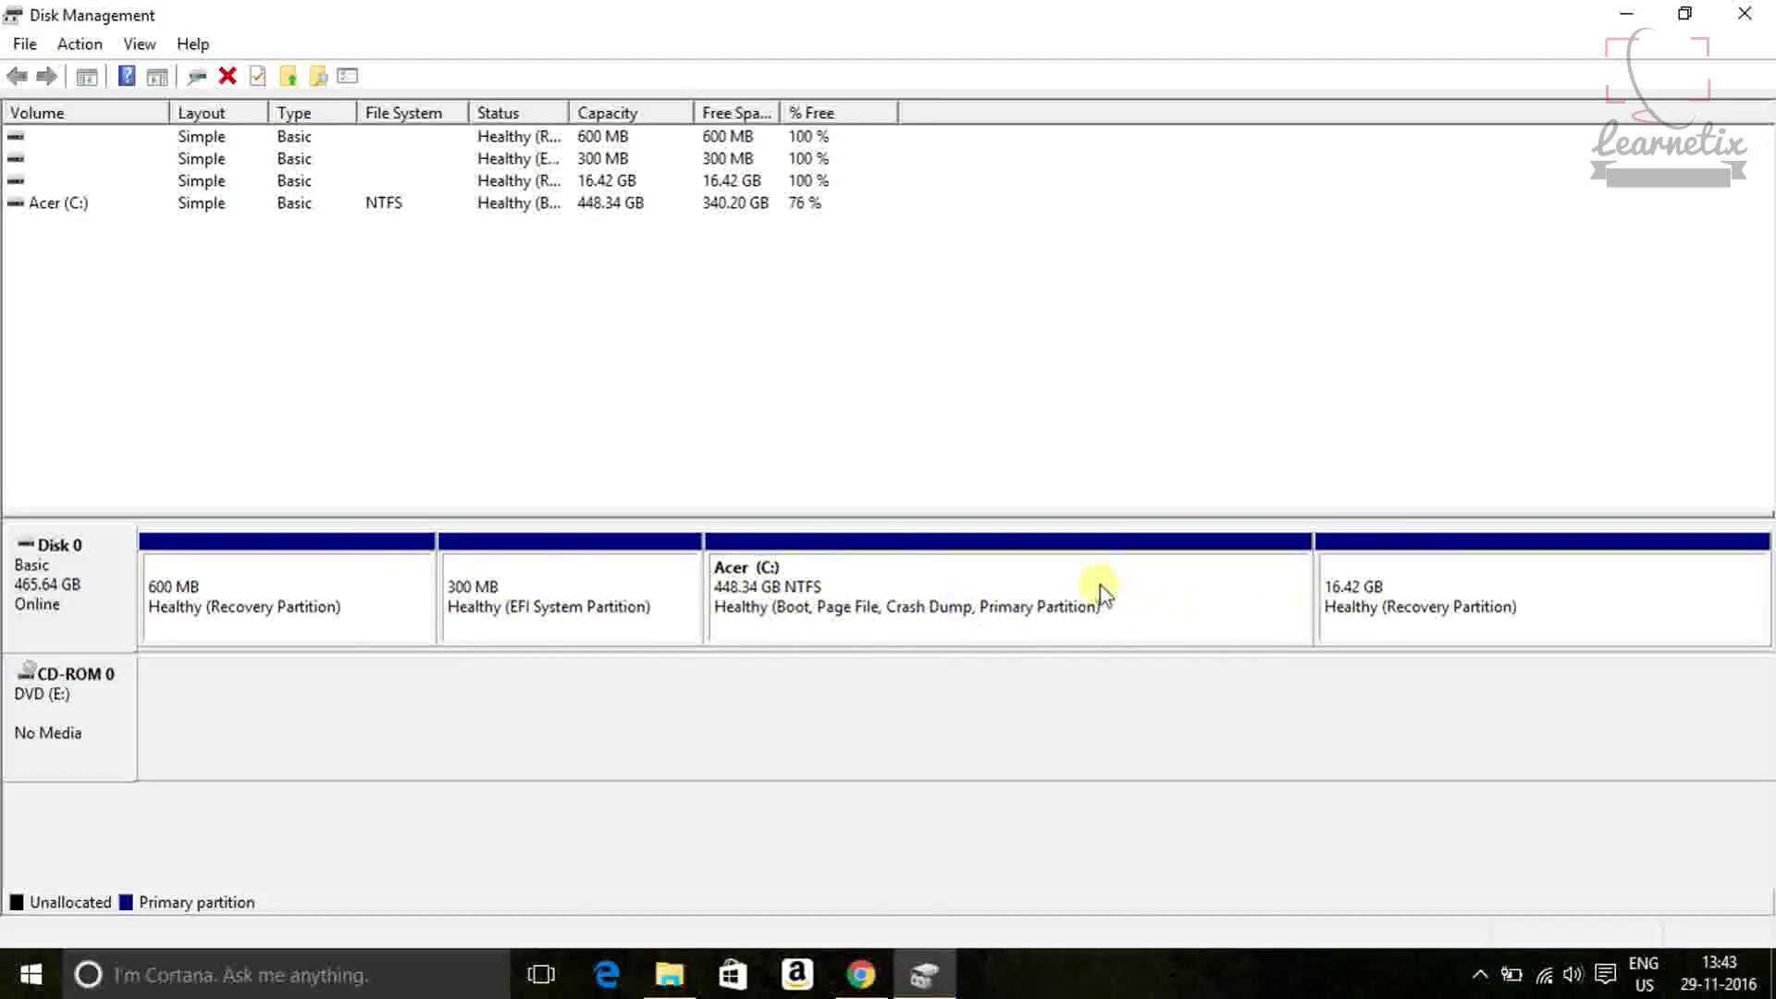
# - Close Disk Management and refresh the desktop twice
pyautogui.click(1745, 14)
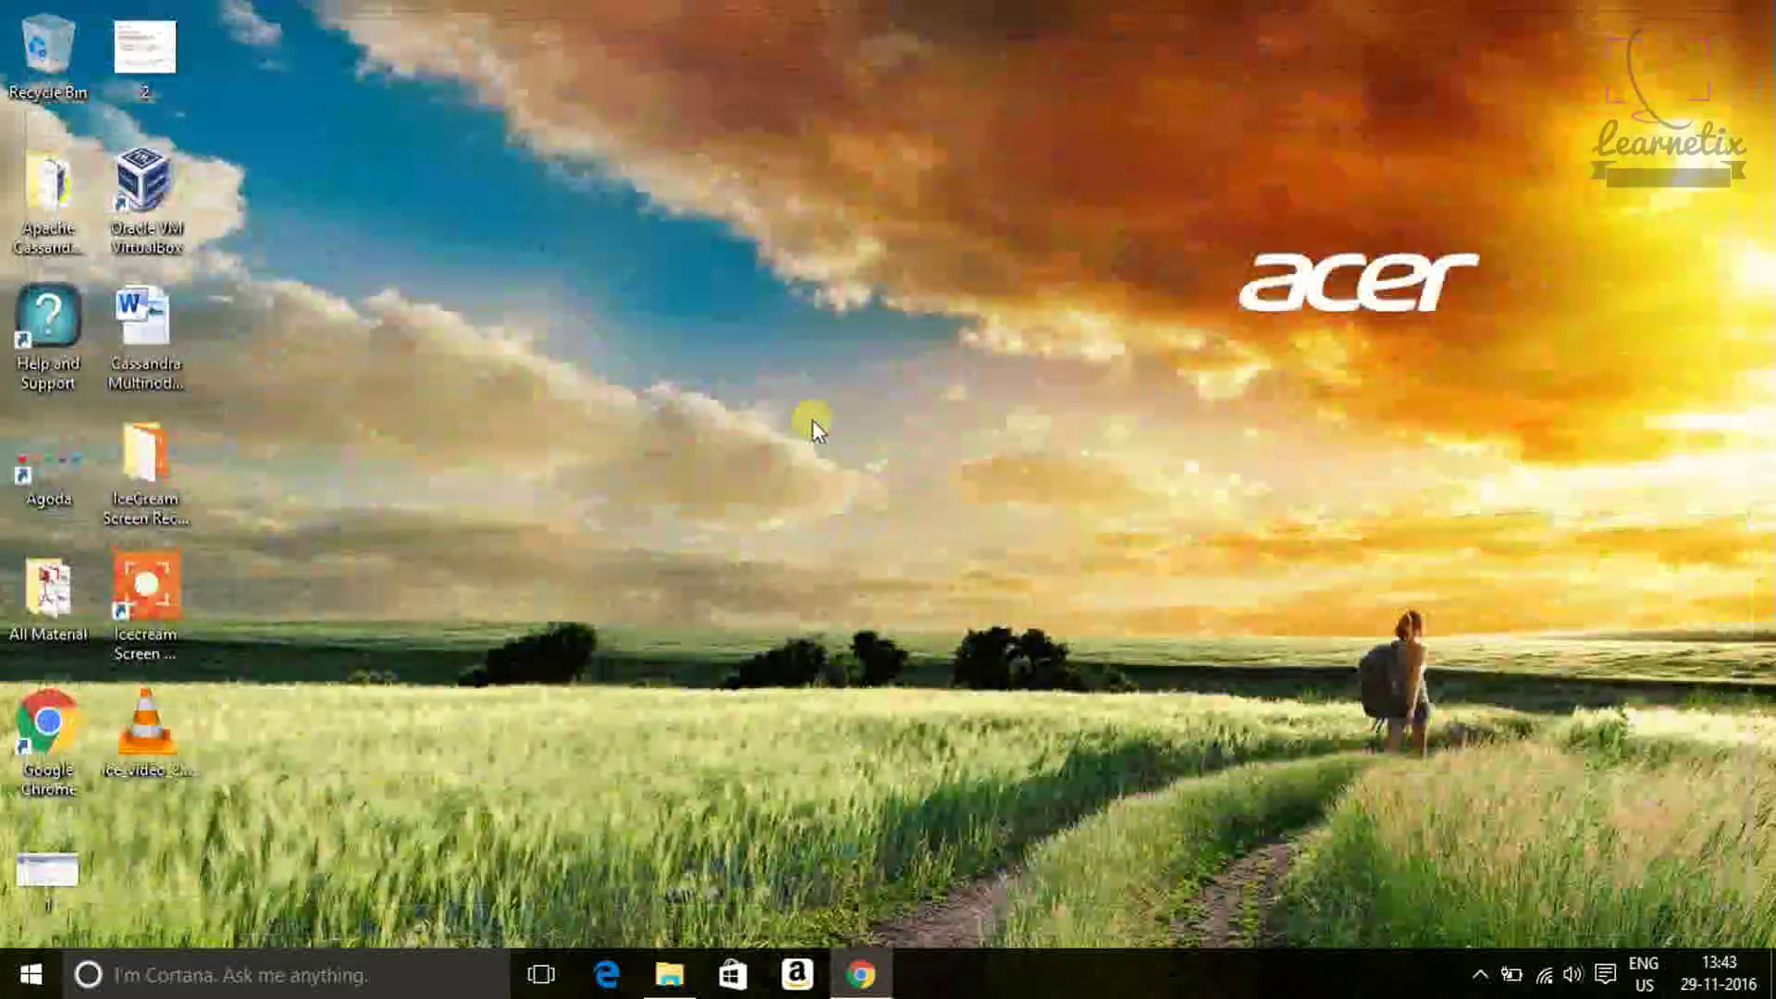
pyautogui.rightClick(812, 420)
pyautogui.click(888, 498)
pyautogui.rightClick(864, 384)
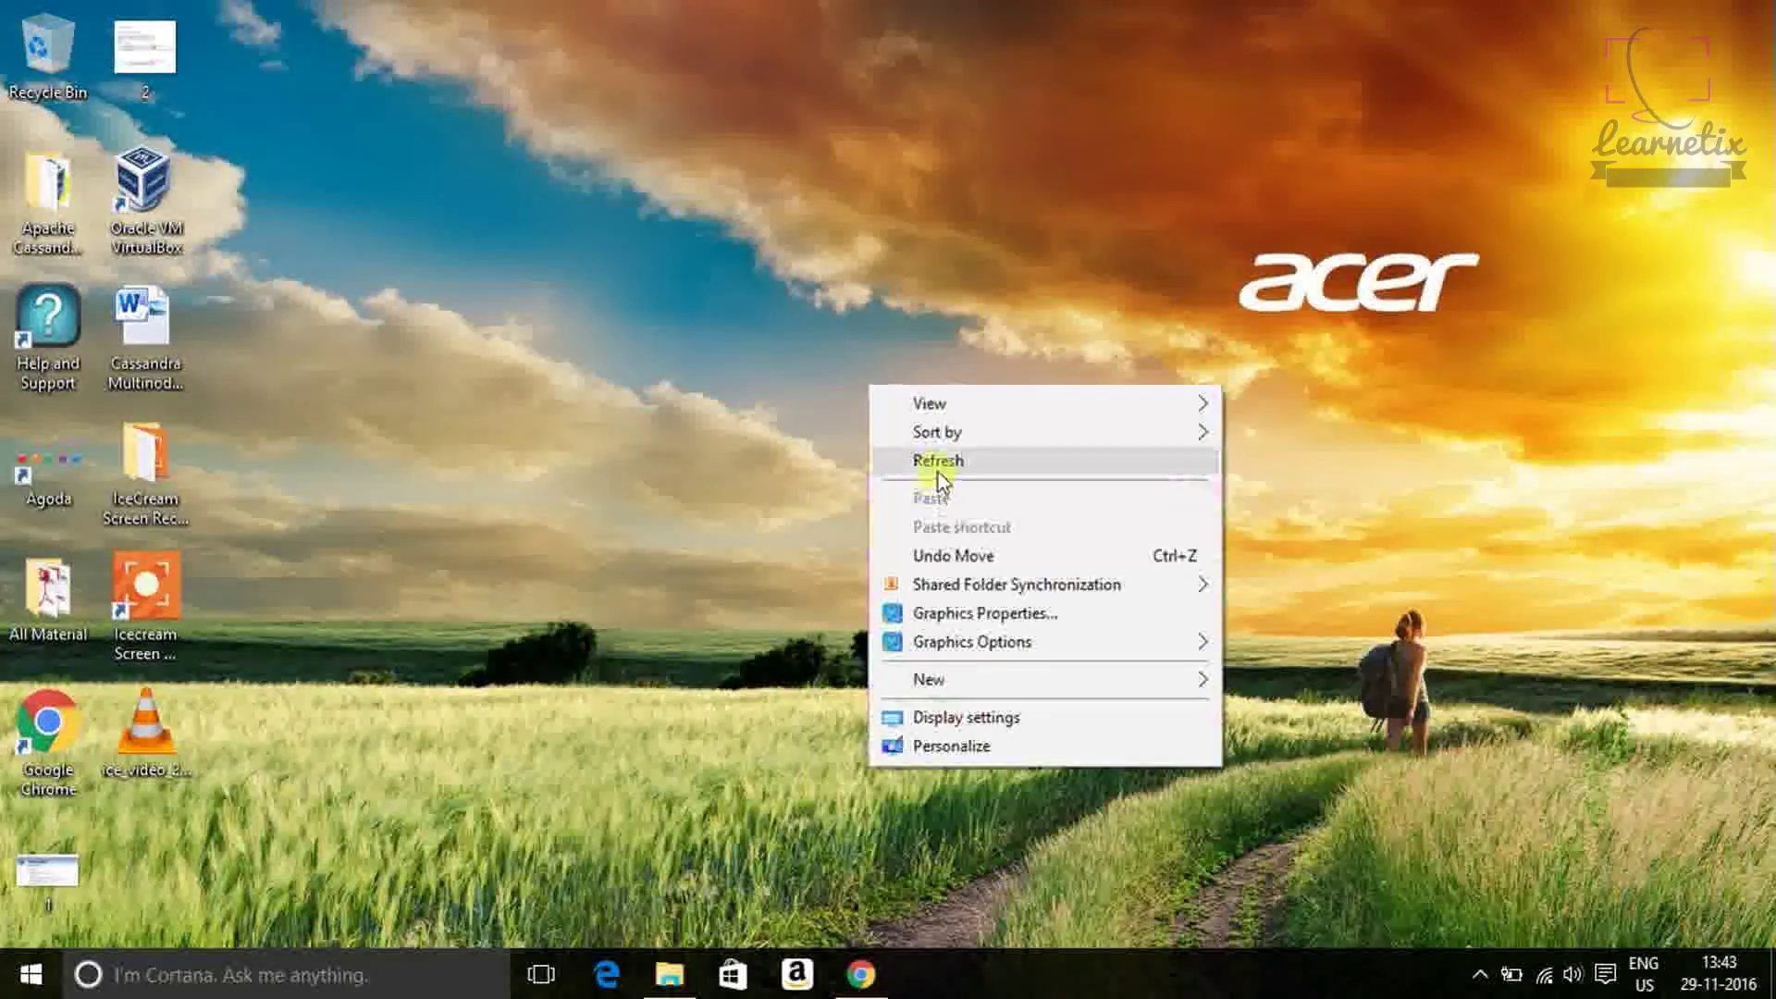
pyautogui.click(939, 471)
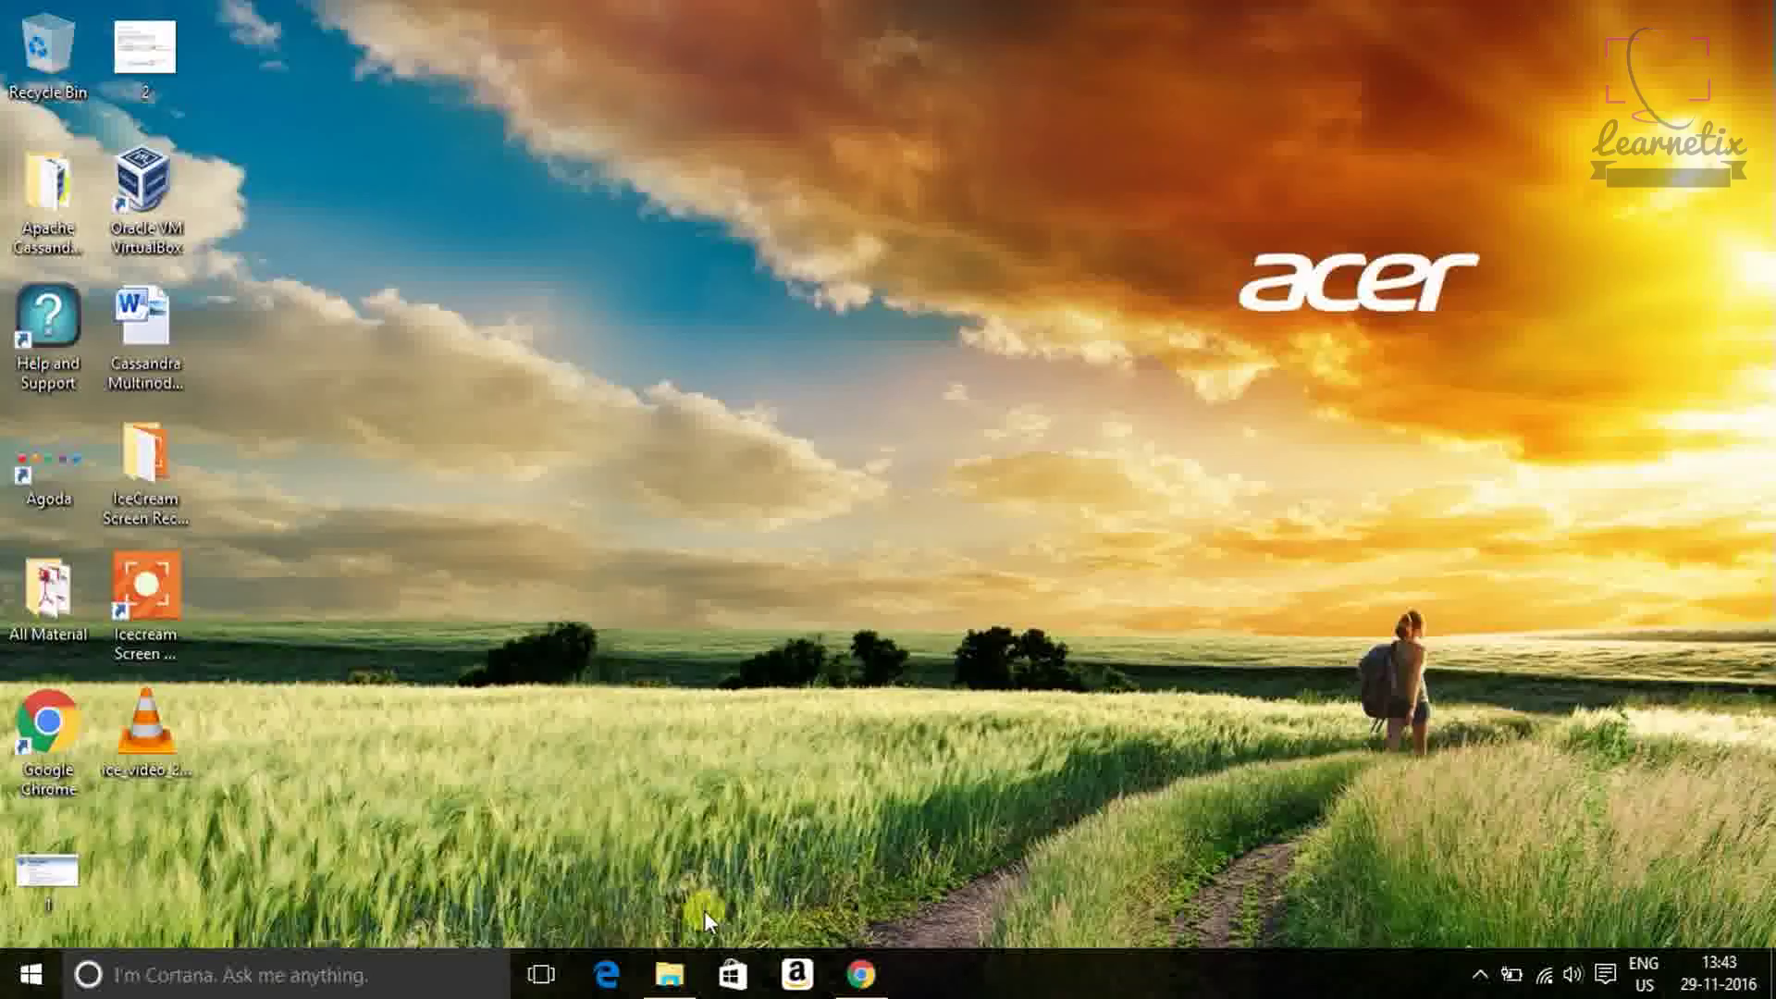
# - Open This PC in File Explorer to confirm Acer (C:) shows 340 GB free of 448 GB
pyautogui.press('super+e')
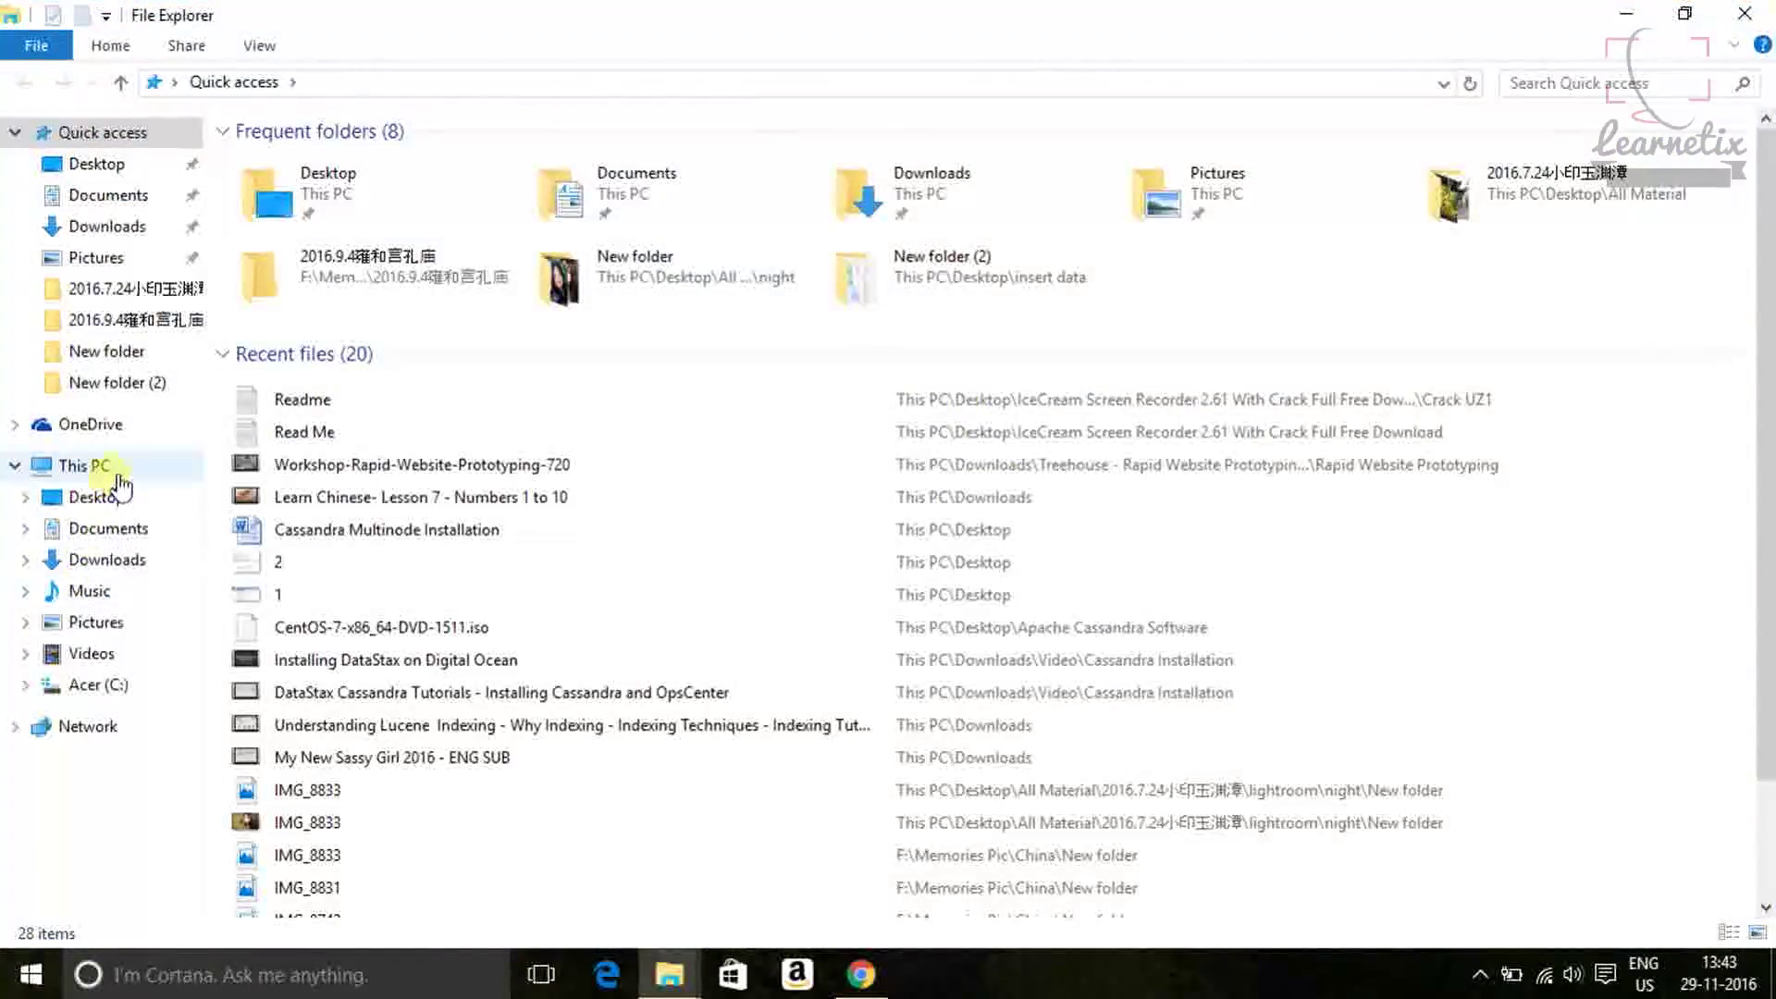
pyautogui.click(97, 468)
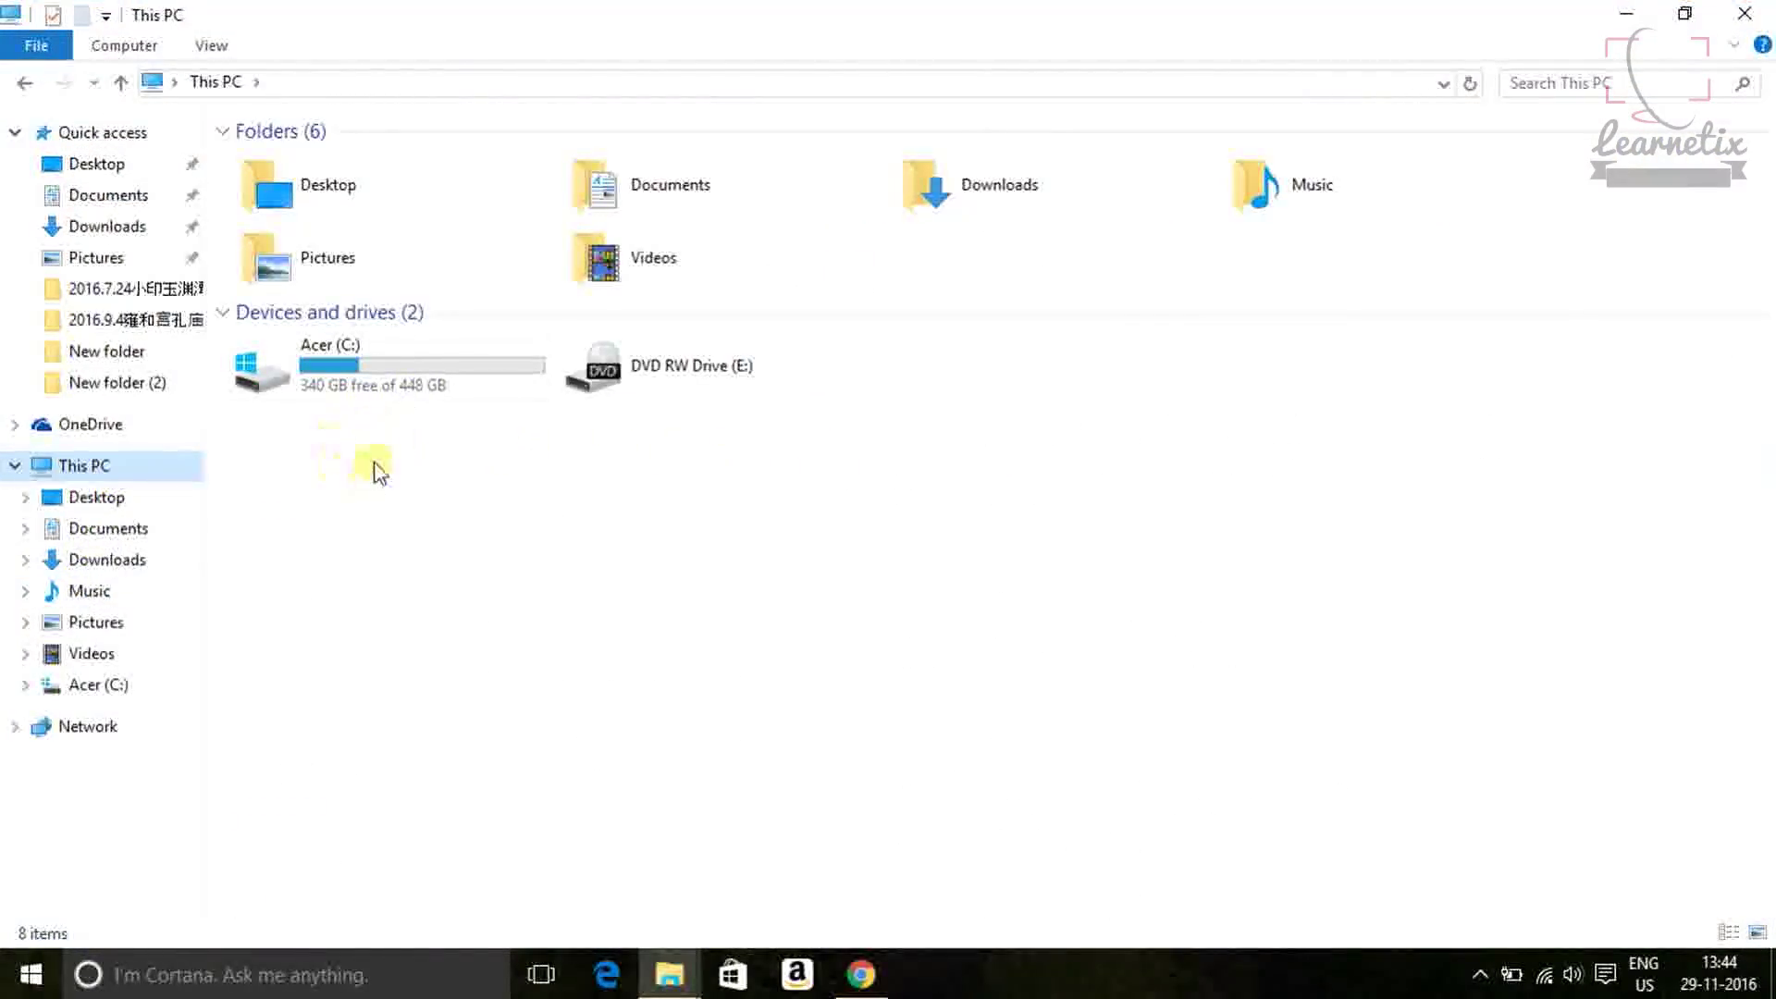